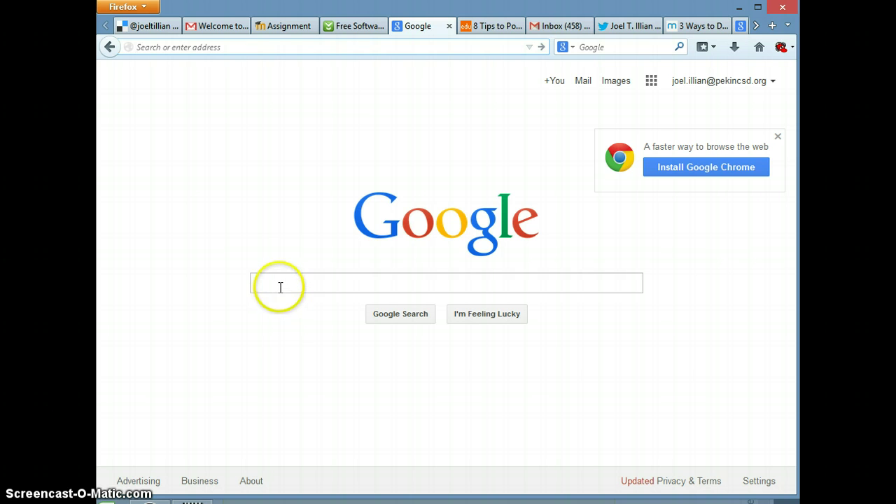
Step: Go to the FlipQuiz website at flipquiz.me
{"action": "left_click", "coordinate": [279, 287]}
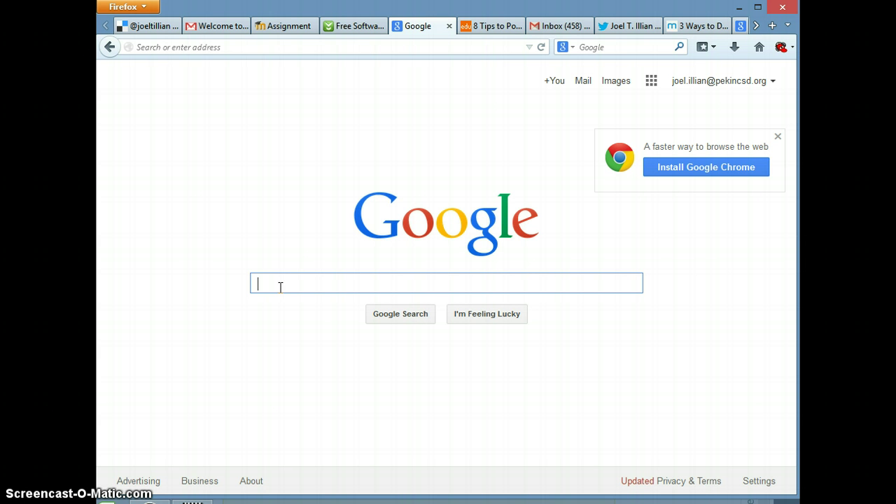
{"action": "left_click", "coordinate": [199, 46]}
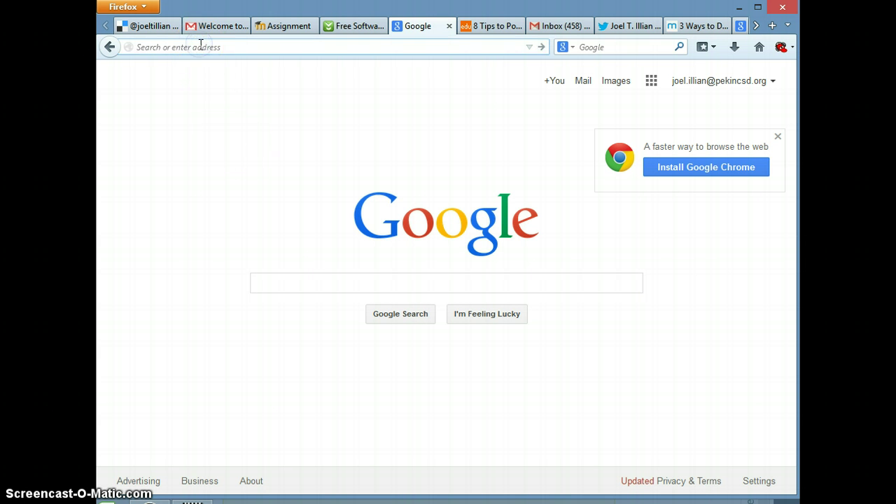
{"action": "type", "text": "flipquiz.me/"}
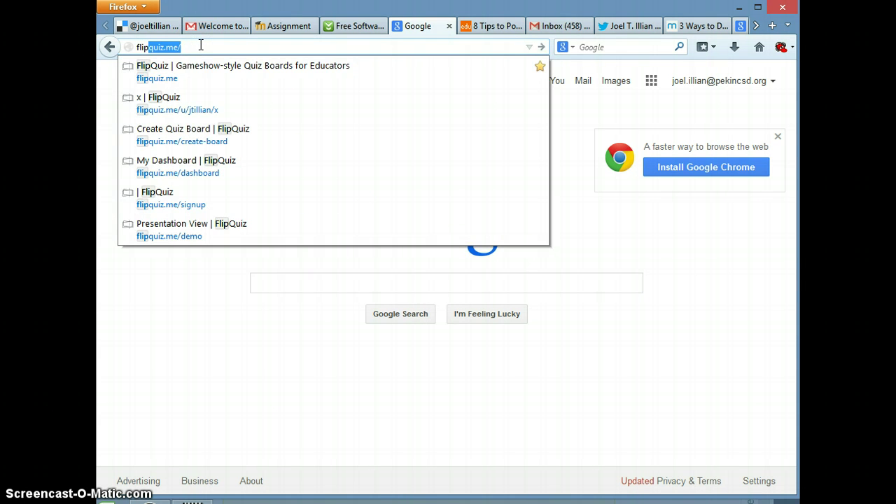
{"action": "left_click", "coordinate": [200, 45]}
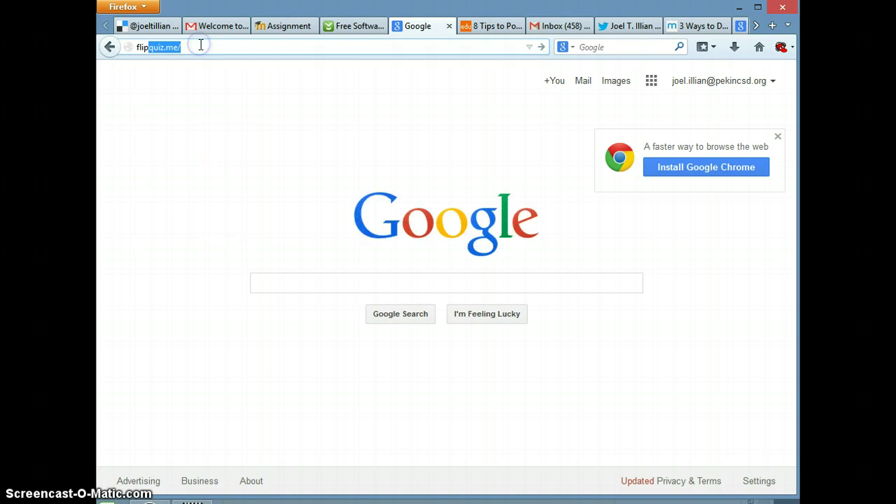
{"action": "key", "text": "Return"}
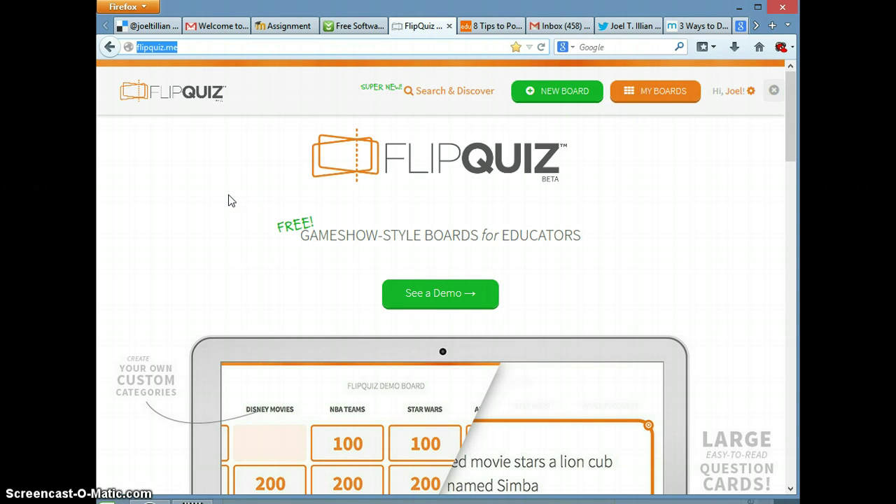
Step: Look through the FlipQuiz home page, including the sample board, the description of the service and the How It Works section
{"action": "scroll", "coordinate": [231, 201], "scroll_direction": "down", "scroll_amount": 1}
{"action": "scroll", "coordinate": [231, 201], "scroll_direction": "down", "scroll_amount": 3}
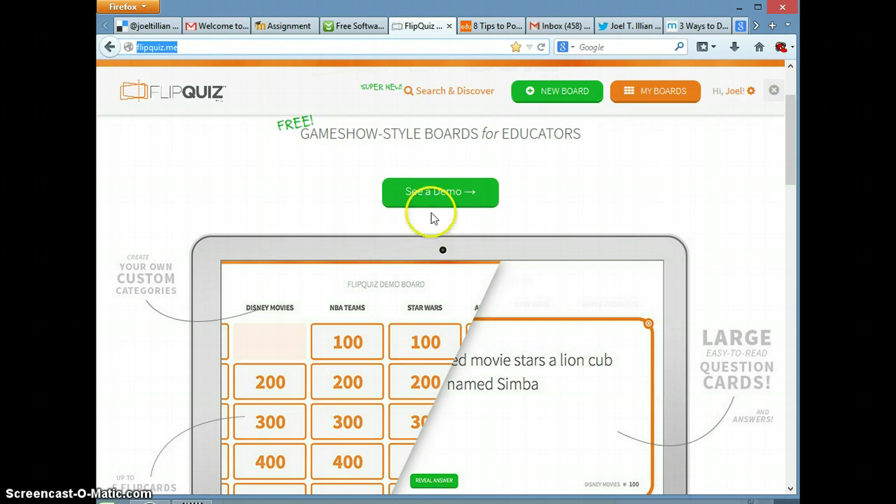
{"action": "scroll", "coordinate": [184, 186], "scroll_direction": "down", "scroll_amount": 5}
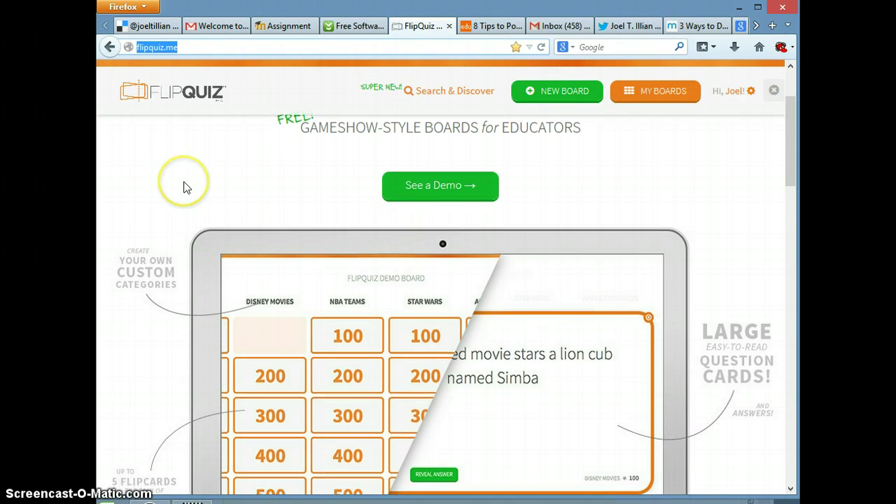
{"action": "scroll", "coordinate": [156, 245], "scroll_direction": "up", "scroll_amount": 3}
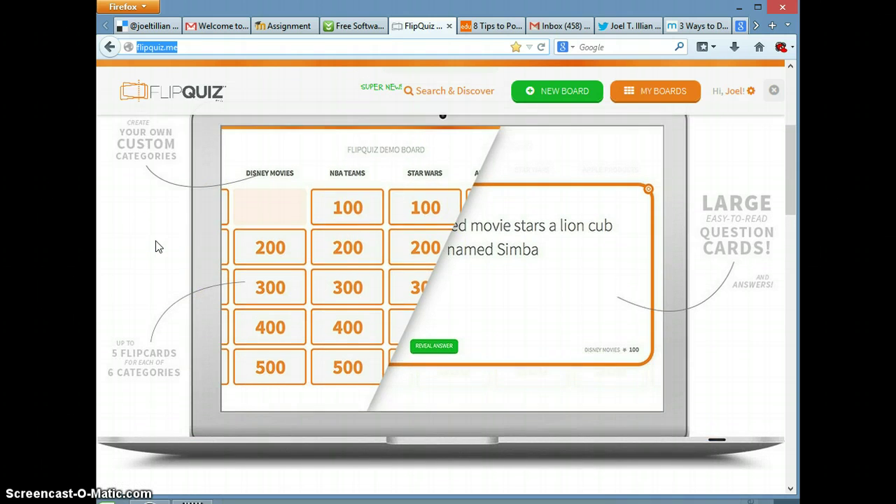
{"action": "scroll", "coordinate": [156, 245], "scroll_direction": "down", "scroll_amount": 1}
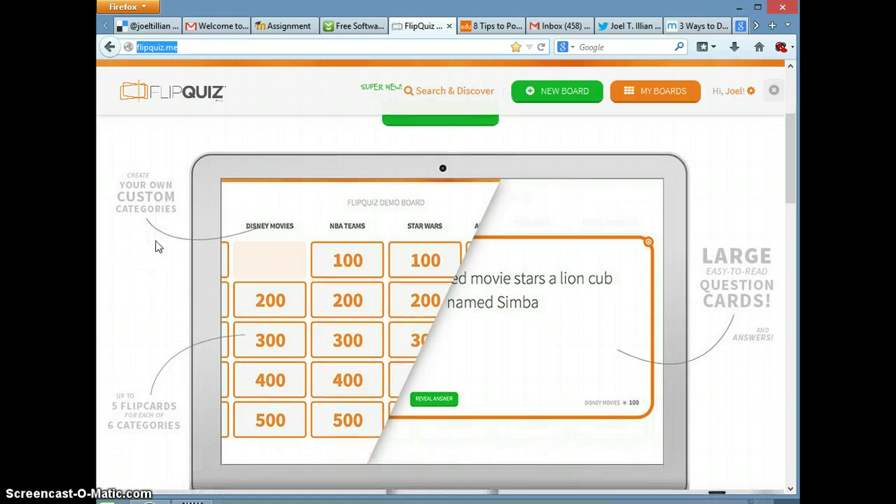
{"action": "scroll", "coordinate": [158, 246], "scroll_direction": "down", "scroll_amount": 8}
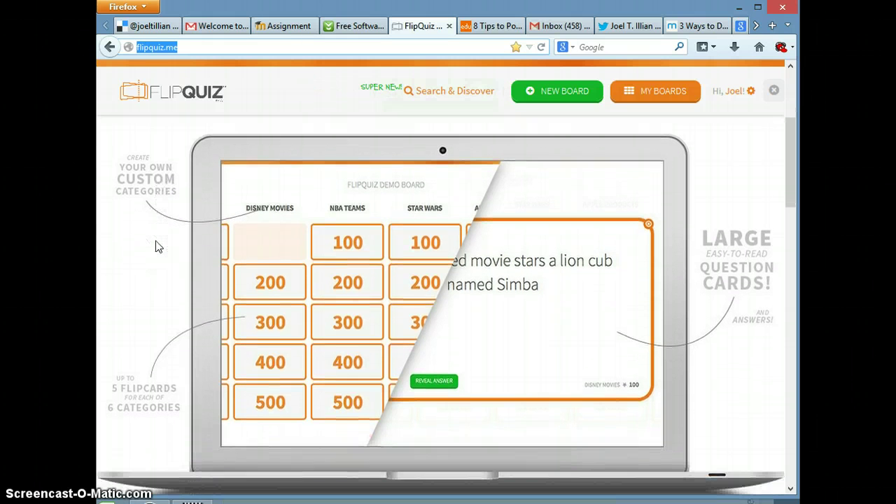
{"action": "scroll", "coordinate": [159, 246], "scroll_direction": "down", "scroll_amount": 4}
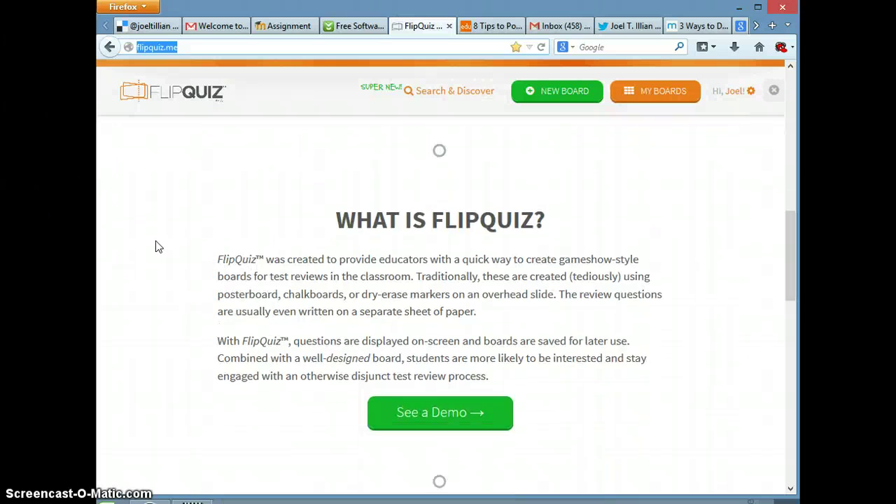
{"action": "scroll", "coordinate": [158, 246], "scroll_direction": "down", "scroll_amount": 8}
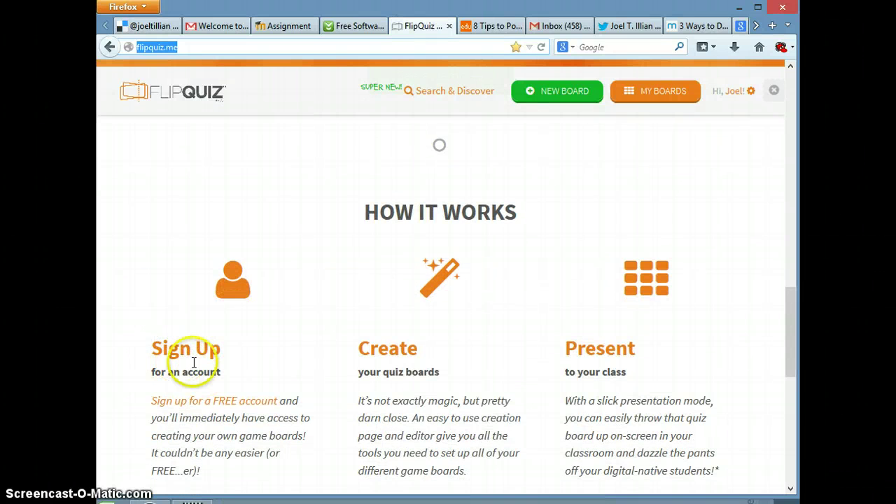
{"action": "scroll", "coordinate": [272, 331], "scroll_direction": "down", "scroll_amount": 1}
{"action": "scroll", "coordinate": [272, 330], "scroll_direction": "down", "scroll_amount": 1}
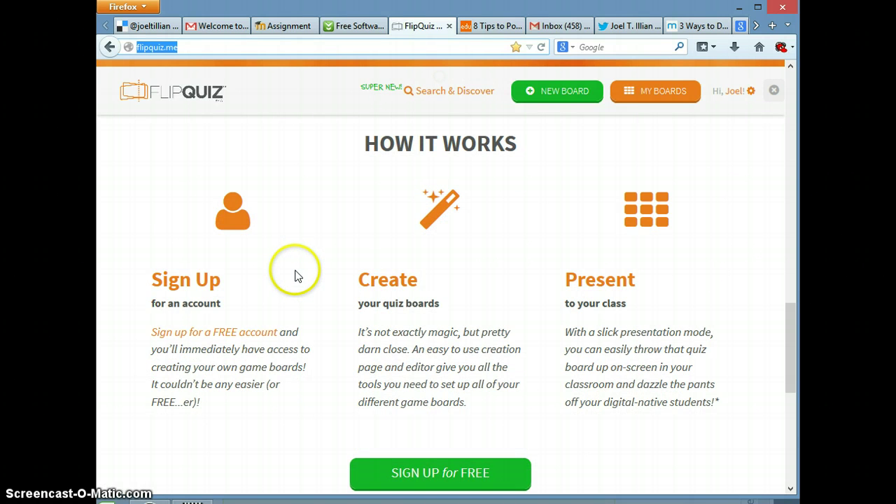
{"action": "scroll", "coordinate": [314, 294], "scroll_direction": "down", "scroll_amount": 5}
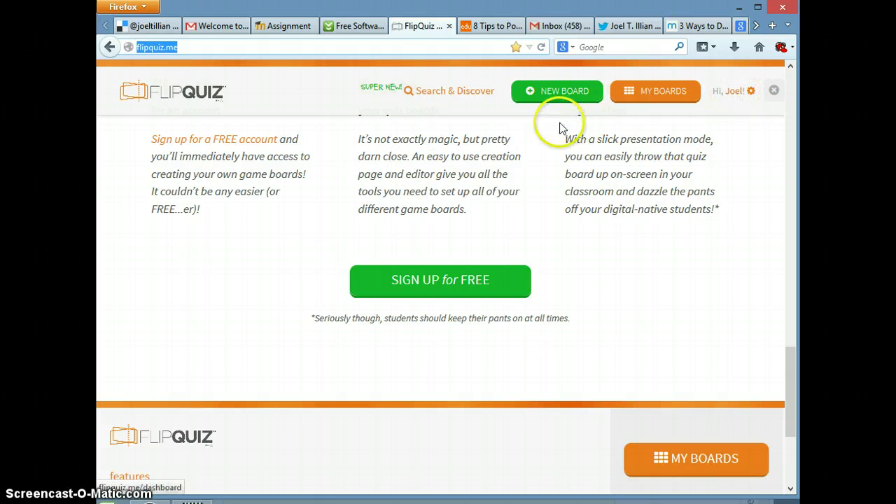
{"action": "scroll", "coordinate": [625, 283], "scroll_direction": "up", "scroll_amount": 2}
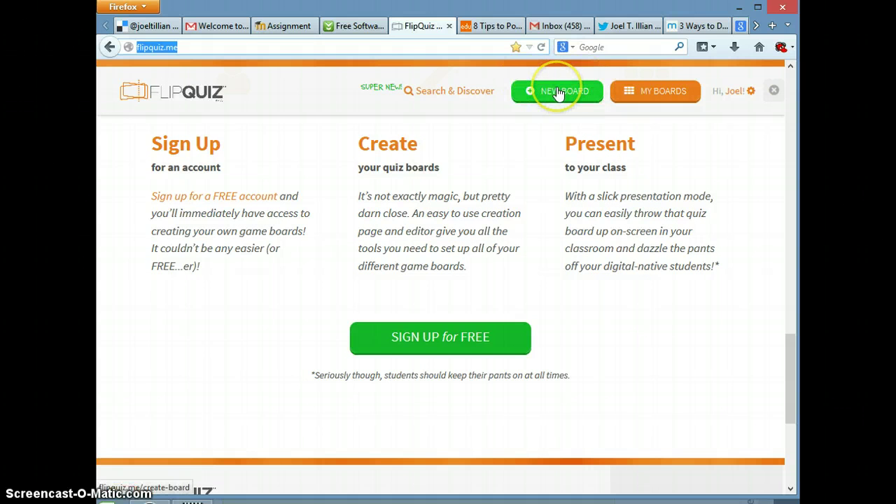
Step: Open the existing quiz board "x" from the list of saved boards for editing
{"action": "left_click", "coordinate": [655, 93]}
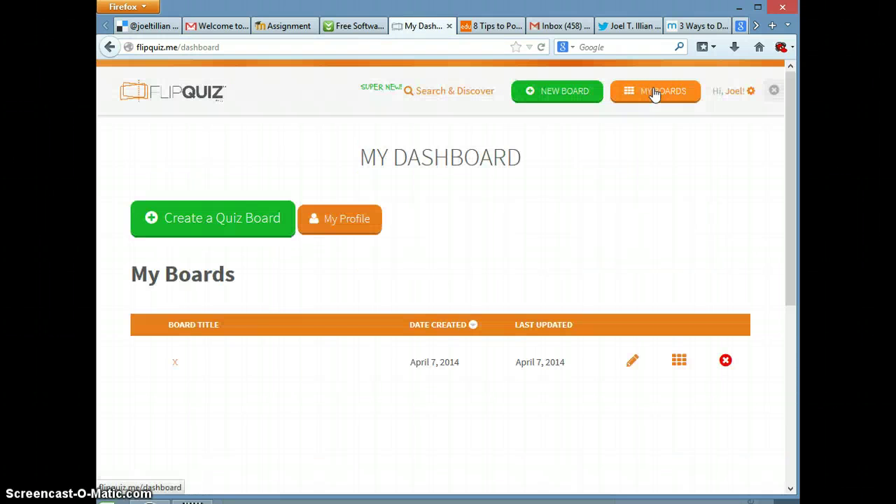
{"action": "left_click", "coordinate": [175, 364]}
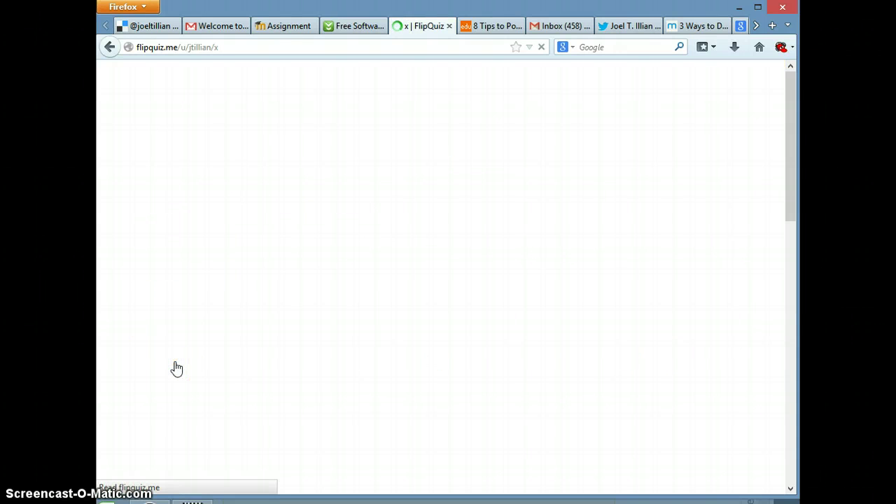
{"action": "left_click", "coordinate": [201, 363]}
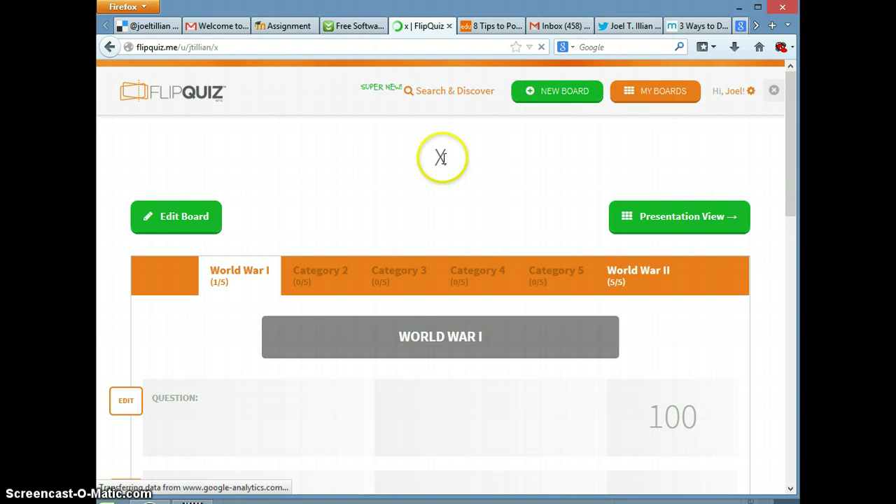
{"action": "left_click", "coordinate": [173, 224]}
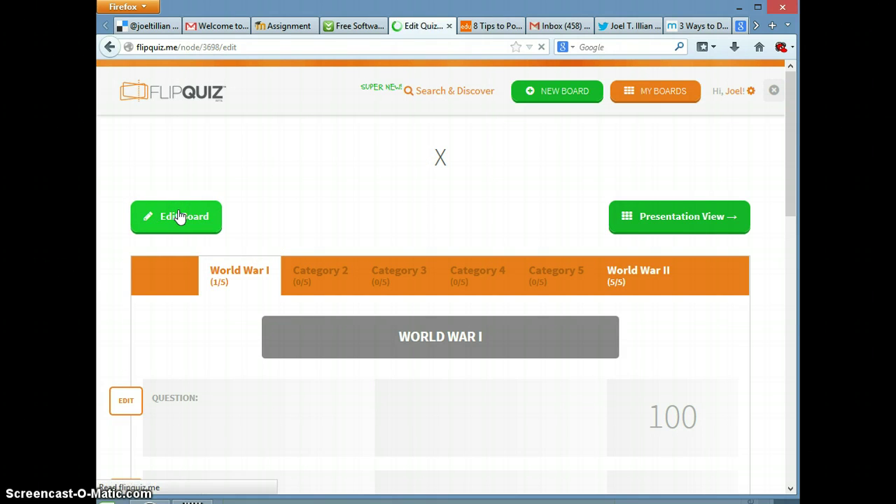
{"action": "left_click", "coordinate": [430, 166]}
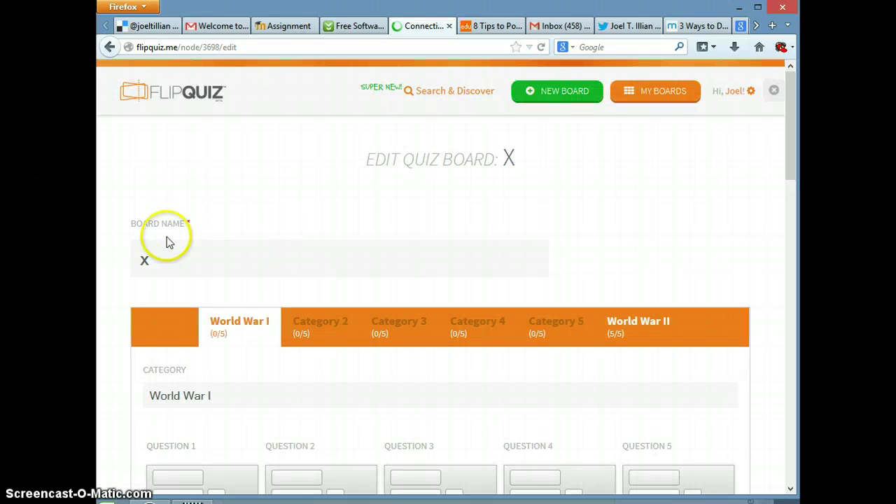
Step: Rename the quiz board as Warfare
{"action": "left_click", "coordinate": [158, 256]}
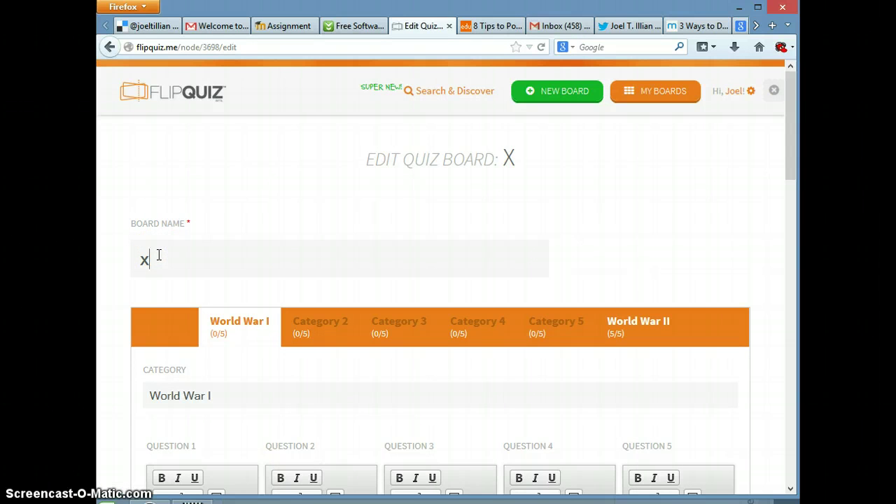
{"action": "key", "text": "BackSpace"}
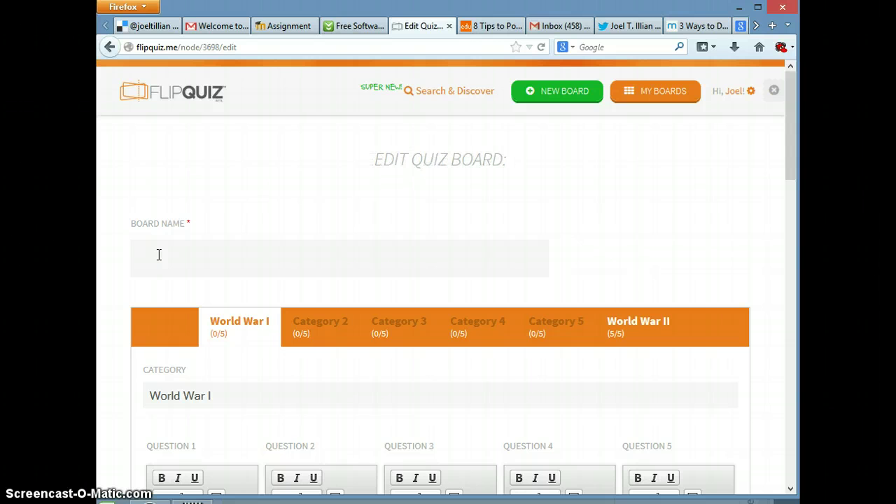
{"action": "type", "text": "War"}
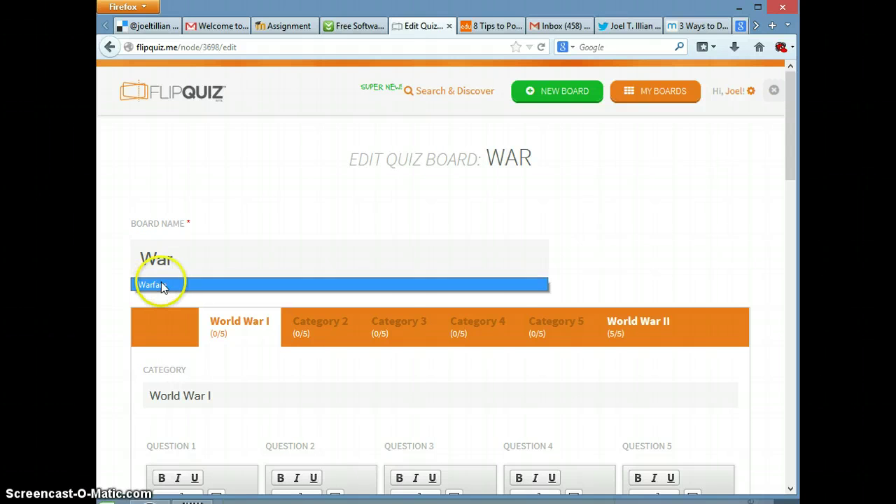
{"action": "left_click", "coordinate": [166, 285]}
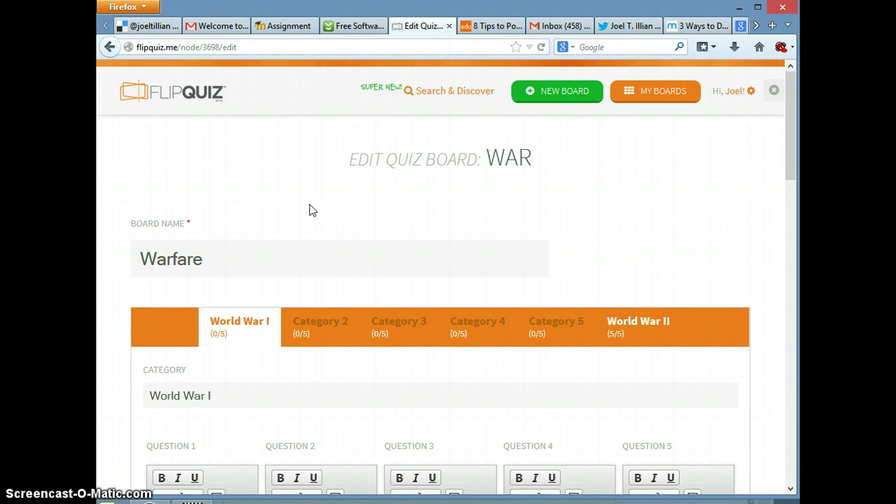
Step: Review the questions and answers in the World War II category, and return to the World War I category
{"action": "scroll", "coordinate": [313, 210], "scroll_direction": "down", "scroll_amount": 3}
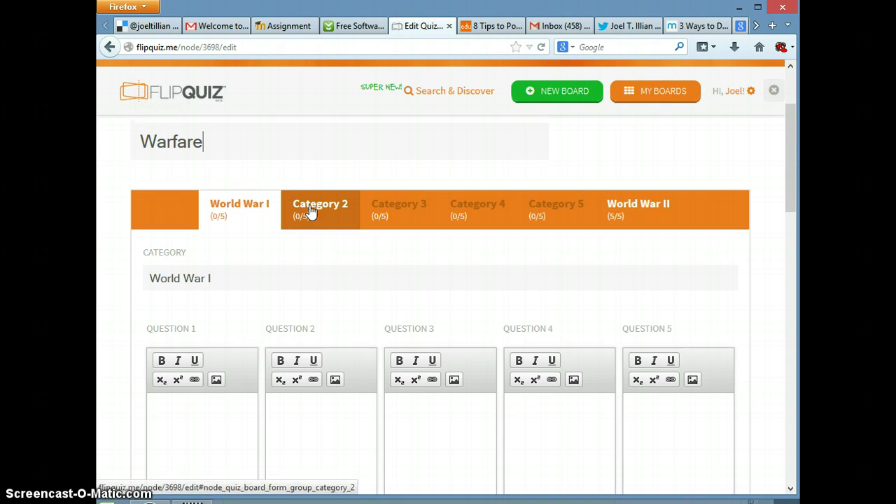
{"action": "left_click", "coordinate": [256, 206]}
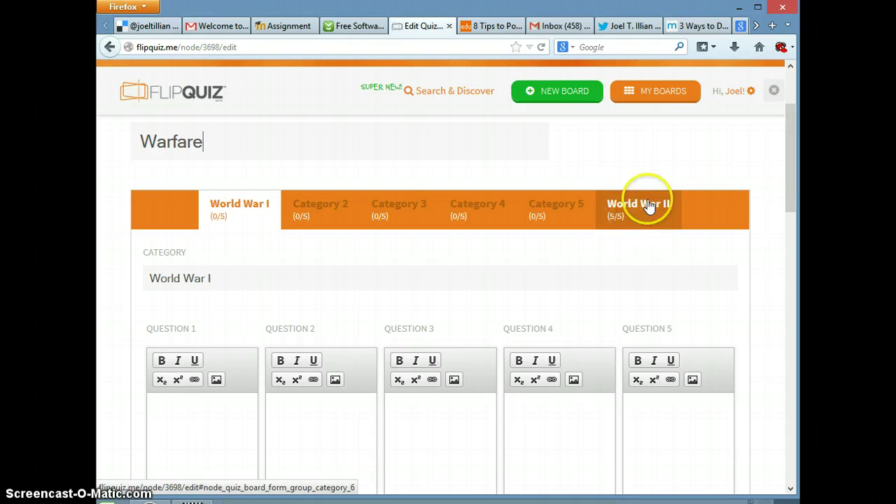
{"action": "left_click", "coordinate": [233, 206]}
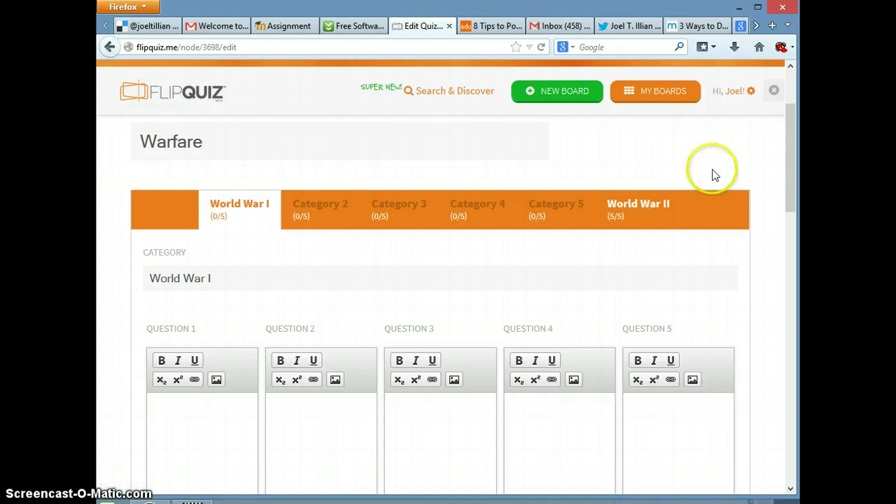
{"action": "left_click", "coordinate": [650, 208]}
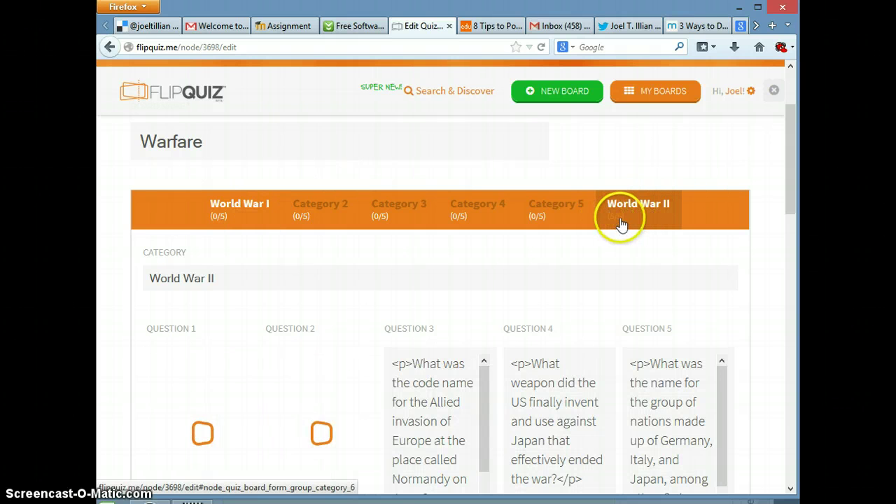
{"action": "scroll", "coordinate": [737, 165], "scroll_direction": "down", "scroll_amount": 1}
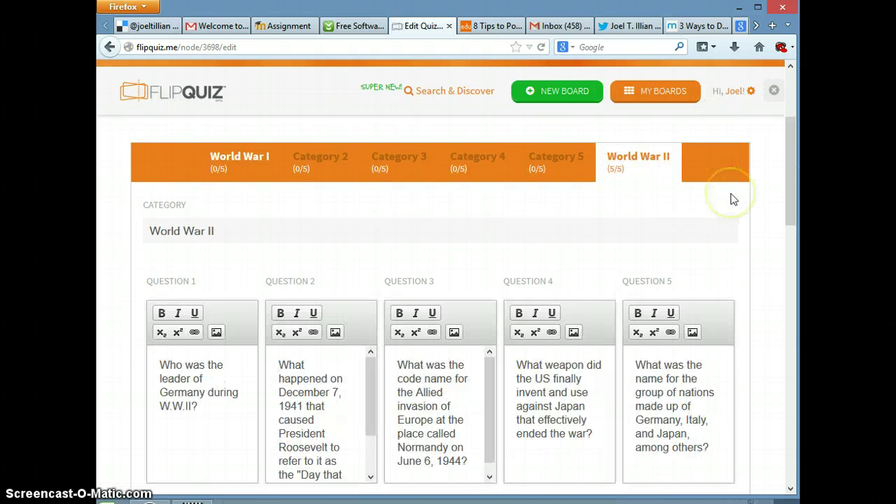
{"action": "scroll", "coordinate": [732, 200], "scroll_direction": "down", "scroll_amount": 1}
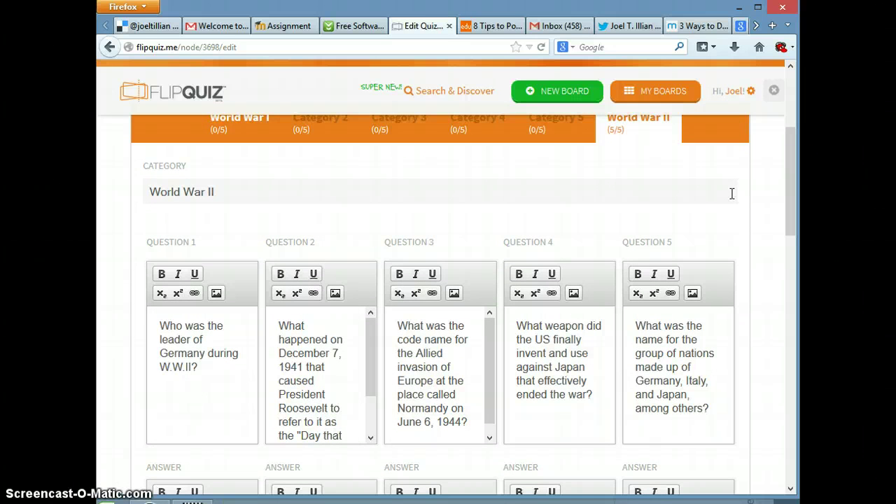
{"action": "scroll", "coordinate": [732, 193], "scroll_direction": "down", "scroll_amount": 1}
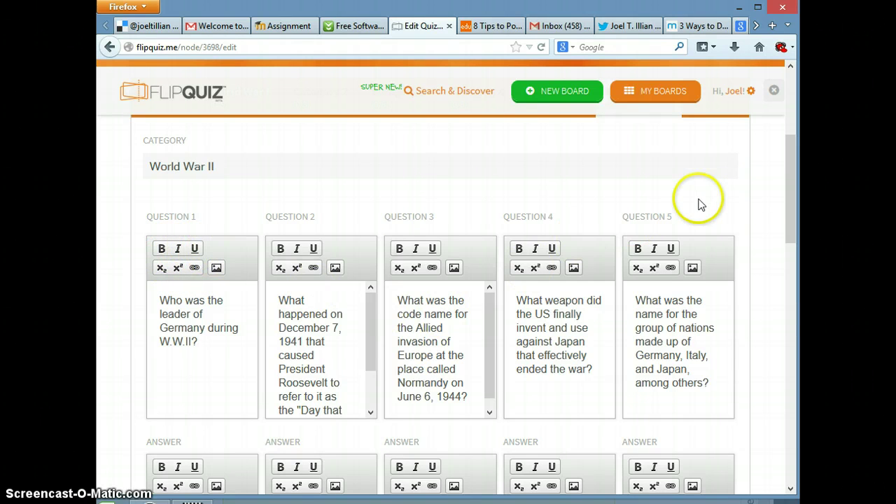
{"action": "scroll", "coordinate": [700, 203], "scroll_direction": "down", "scroll_amount": 3}
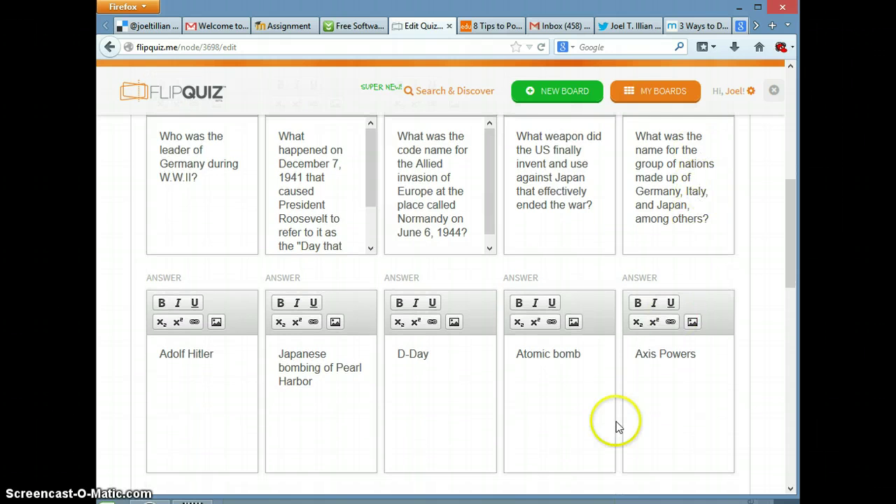
{"action": "scroll", "coordinate": [617, 424], "scroll_direction": "down", "scroll_amount": 2}
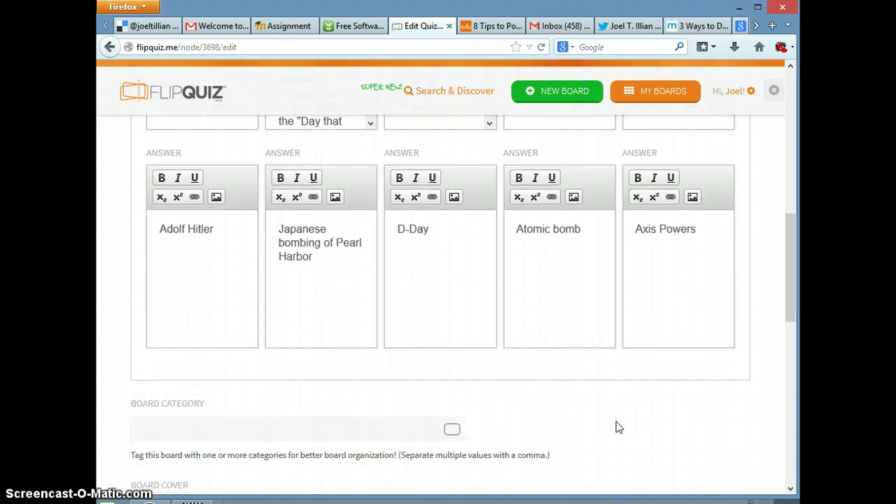
{"action": "scroll", "coordinate": [618, 427], "scroll_direction": "up", "scroll_amount": 5}
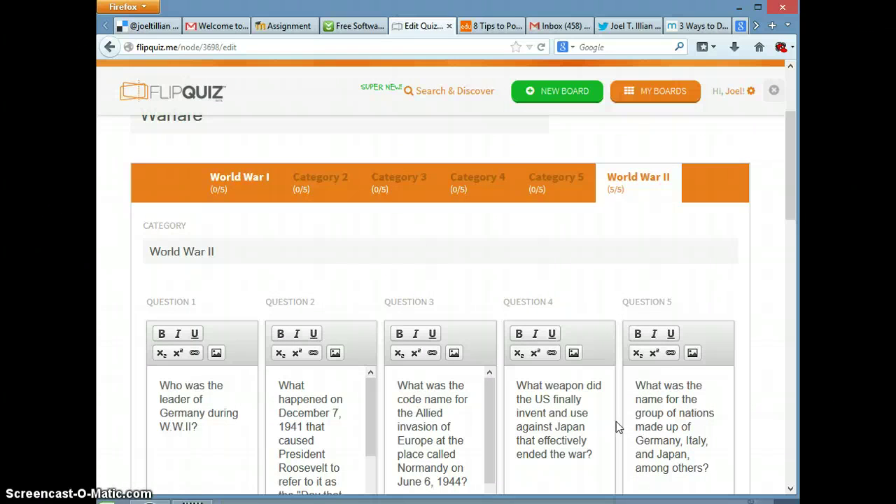
{"action": "left_click", "coordinate": [226, 180]}
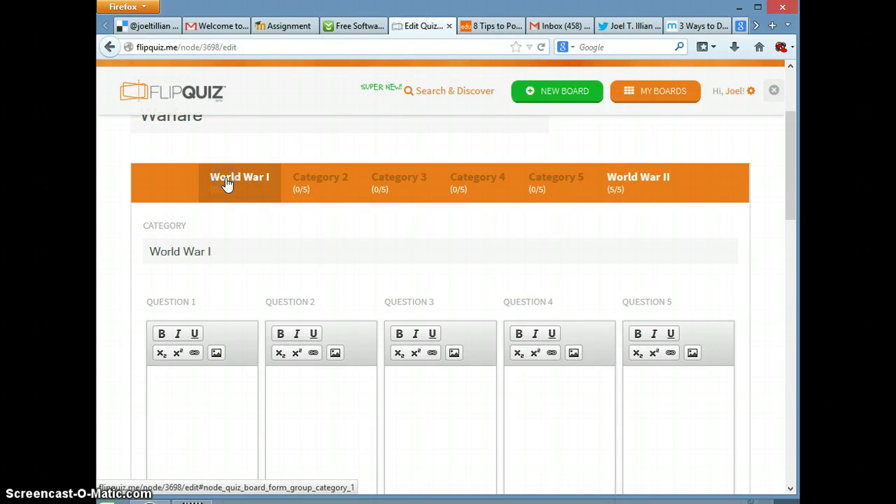
Step: Enter World War I question 1 as "What type of warfare was predominant in World War I?" with the answer "Trench Warfare"
{"action": "left_click", "coordinate": [227, 181]}
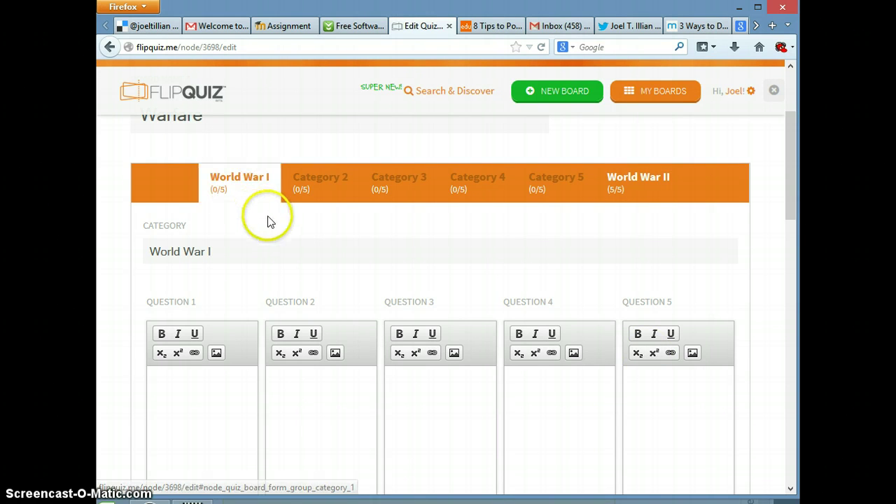
{"action": "scroll", "coordinate": [266, 225], "scroll_direction": "down", "scroll_amount": 2}
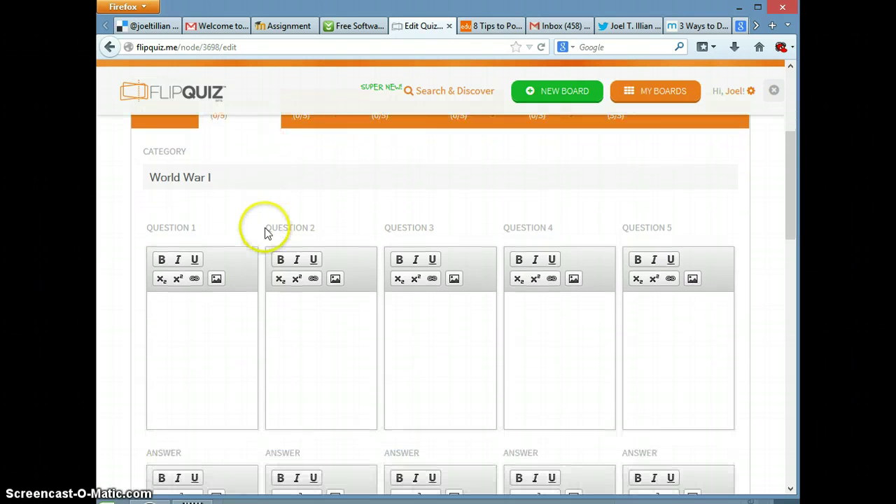
{"action": "left_click", "coordinate": [176, 323]}
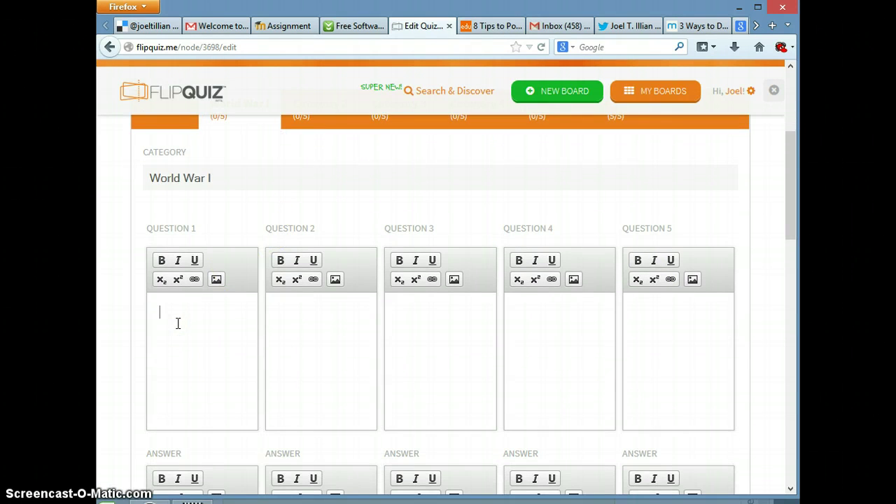
{"action": "scroll", "coordinate": [178, 323], "scroll_direction": "down", "scroll_amount": 2}
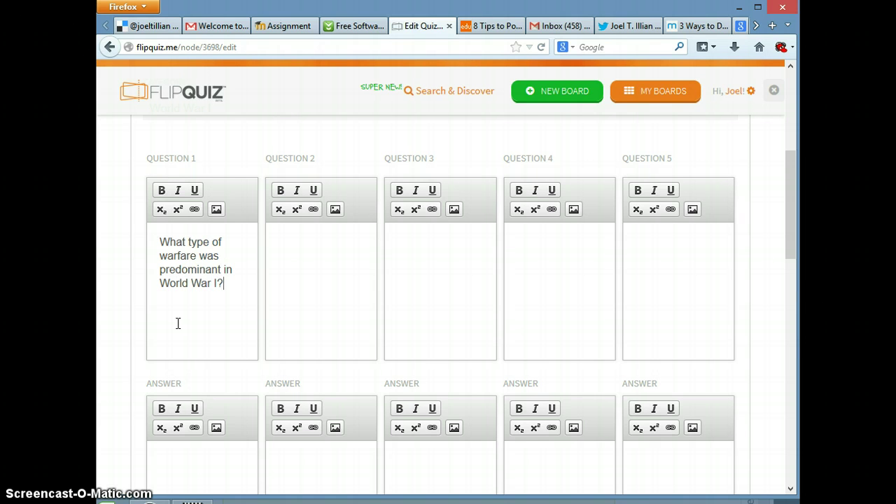
{"action": "scroll", "coordinate": [177, 323], "scroll_direction": "down", "scroll_amount": 2}
{"action": "left_click", "coordinate": [174, 401]}
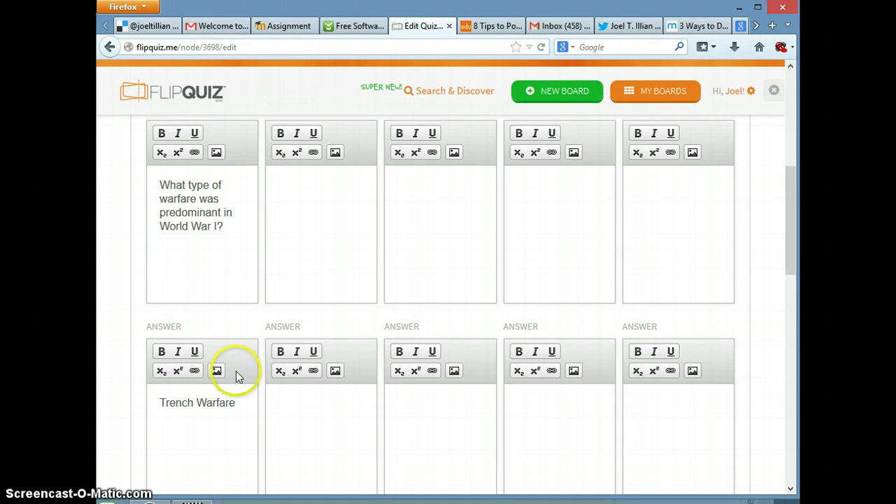
Step: Fill in World War I questions 2 to 5 with the answers Central Powers, Assassination of Archduke Ferdinand, Machine gun and Versailles Treaty
{"action": "left_click", "coordinate": [312, 200]}
{"action": "scroll", "coordinate": [313, 199], "scroll_direction": "up", "scroll_amount": 2}
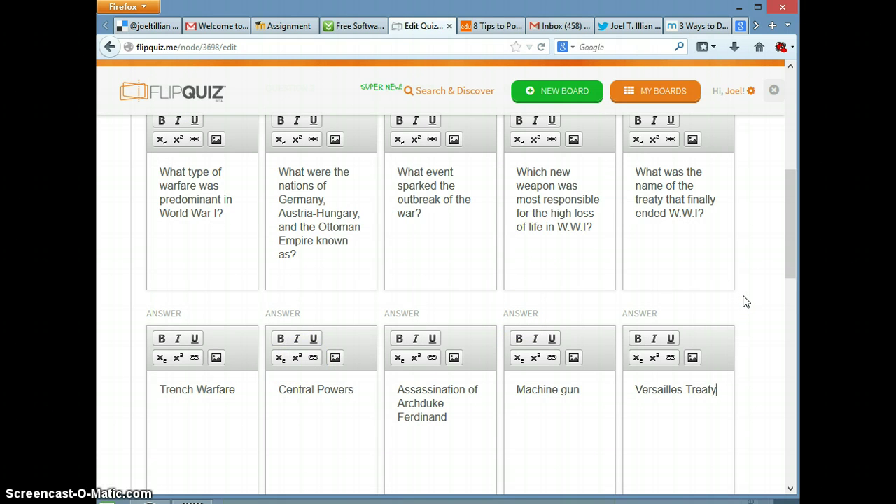
{"action": "scroll", "coordinate": [747, 301], "scroll_direction": "down", "scroll_amount": 5}
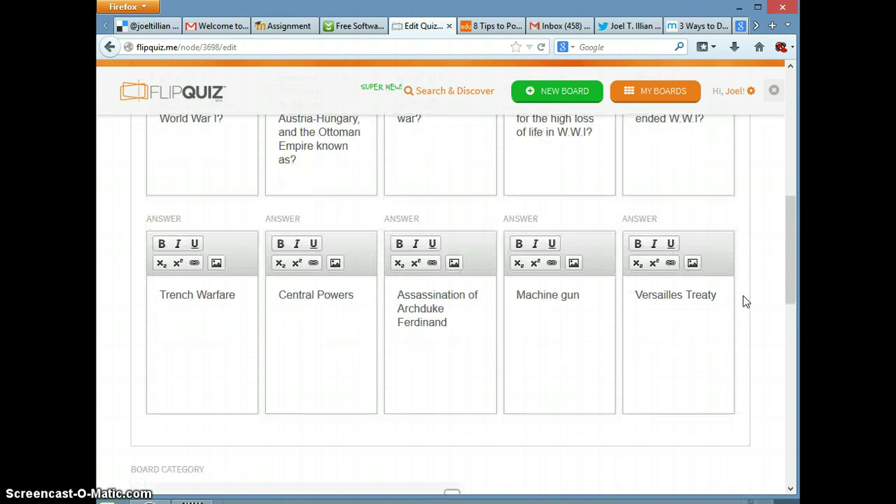
{"action": "scroll", "coordinate": [746, 302], "scroll_direction": "up", "scroll_amount": 4}
{"action": "scroll", "coordinate": [746, 301], "scroll_direction": "up", "scroll_amount": 3}
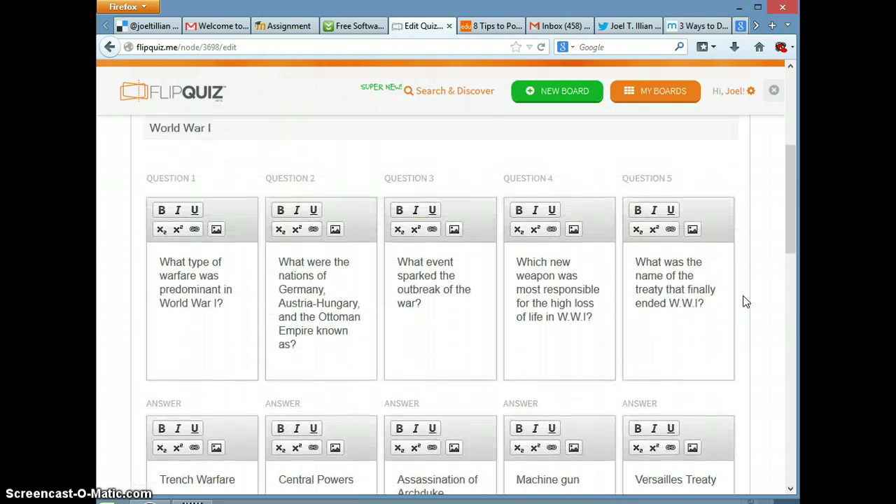
Step: Look through the question forms of Category 2, Category 3, Category 4 and Category 5
{"action": "left_click", "coordinate": [294, 148]}
{"action": "scroll", "coordinate": [294, 148], "scroll_direction": "up", "scroll_amount": 2}
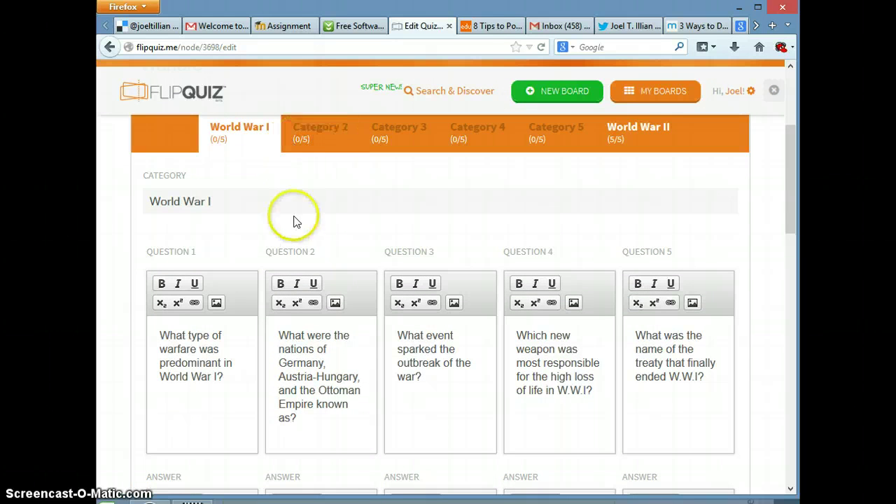
{"action": "left_click", "coordinate": [327, 136]}
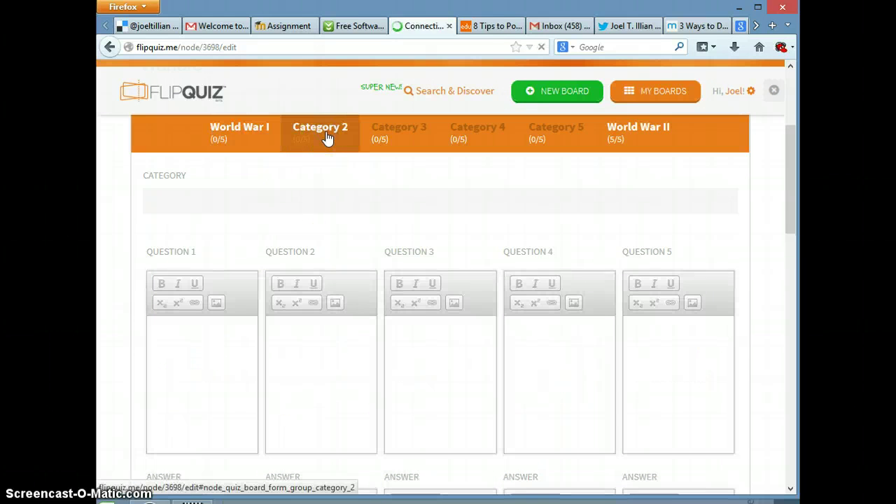
{"action": "left_click", "coordinate": [403, 131]}
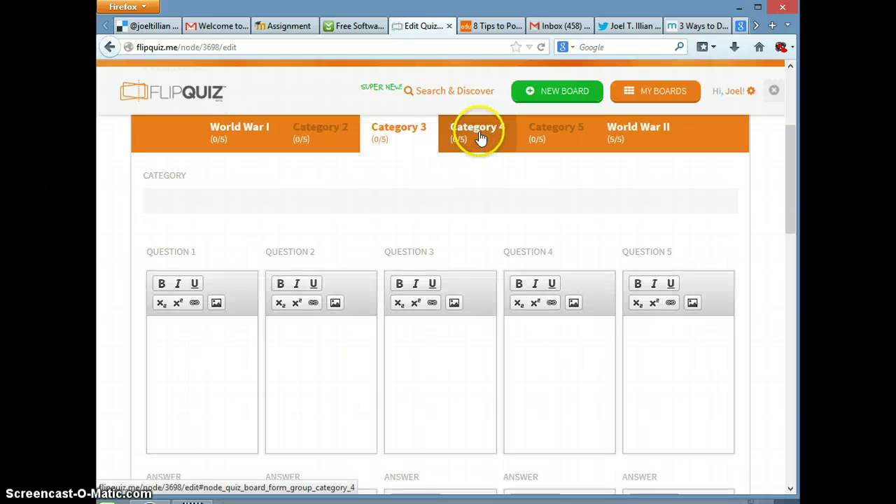
{"action": "left_click", "coordinate": [479, 137]}
{"action": "left_click", "coordinate": [557, 137]}
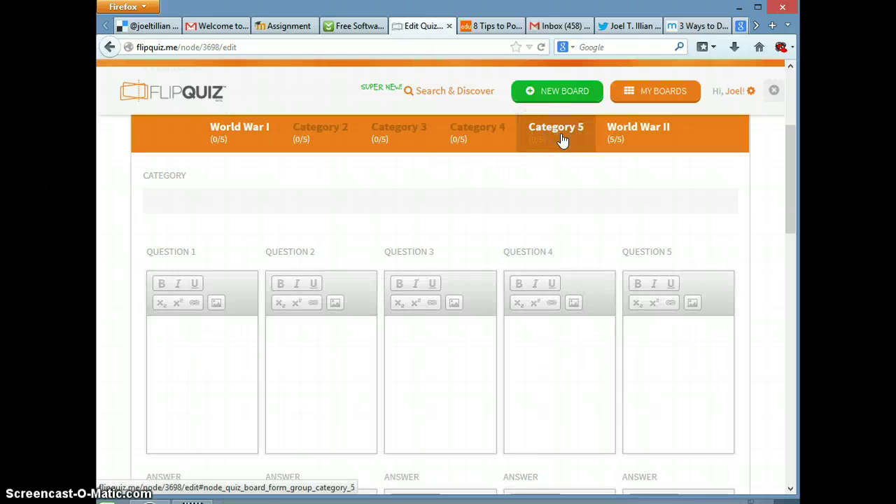
Step: Upload warfare.jpg from the Desktop as the board cover and save the board
{"action": "scroll", "coordinate": [421, 180], "scroll_direction": "down", "scroll_amount": 10}
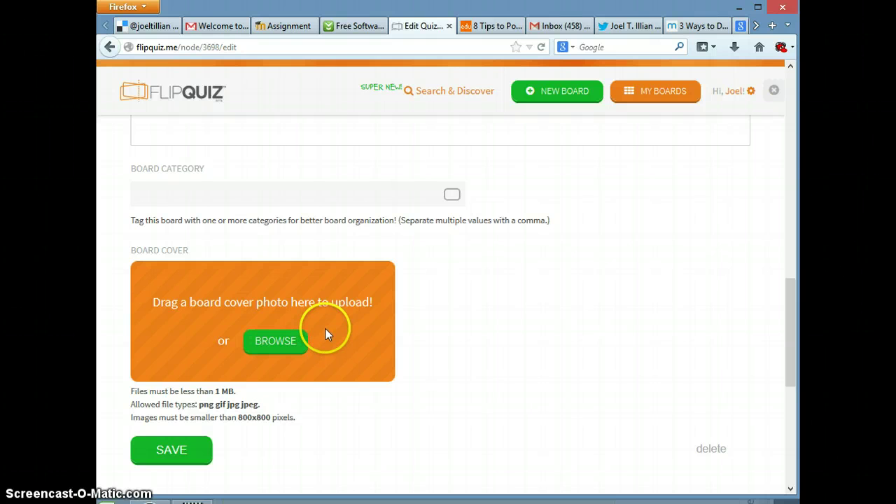
{"action": "left_click", "coordinate": [274, 348]}
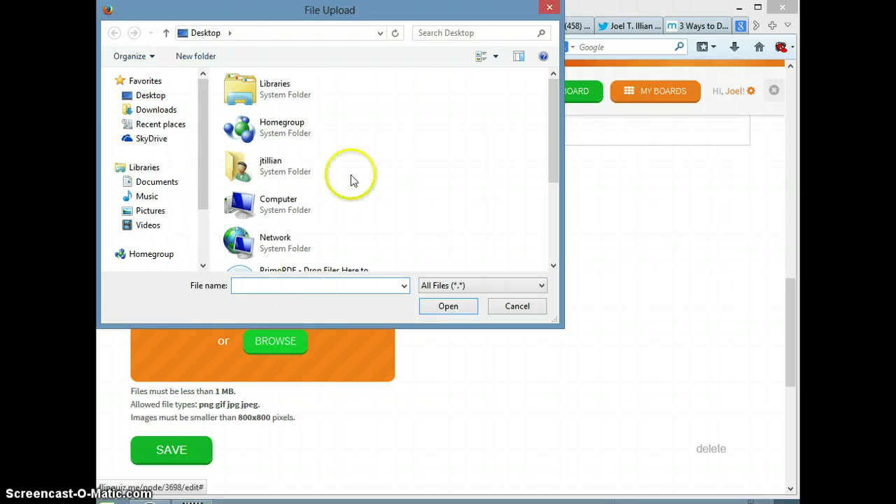
{"action": "scroll", "coordinate": [387, 143], "scroll_direction": "down", "scroll_amount": 3}
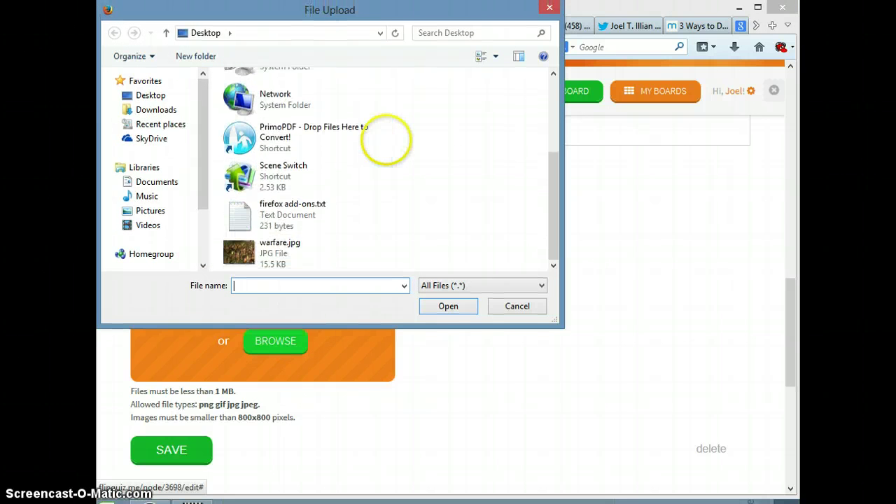
{"action": "left_click", "coordinate": [234, 262]}
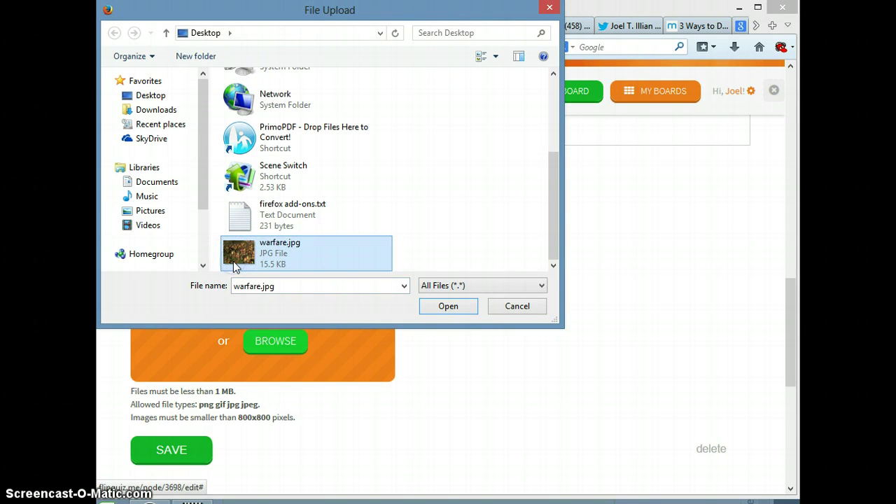
{"action": "left_click", "coordinate": [436, 306]}
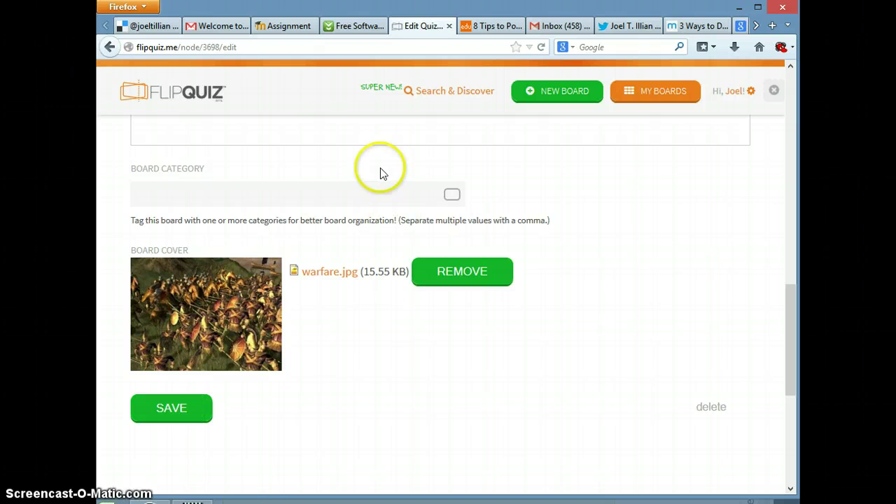
{"action": "left_click", "coordinate": [152, 417]}
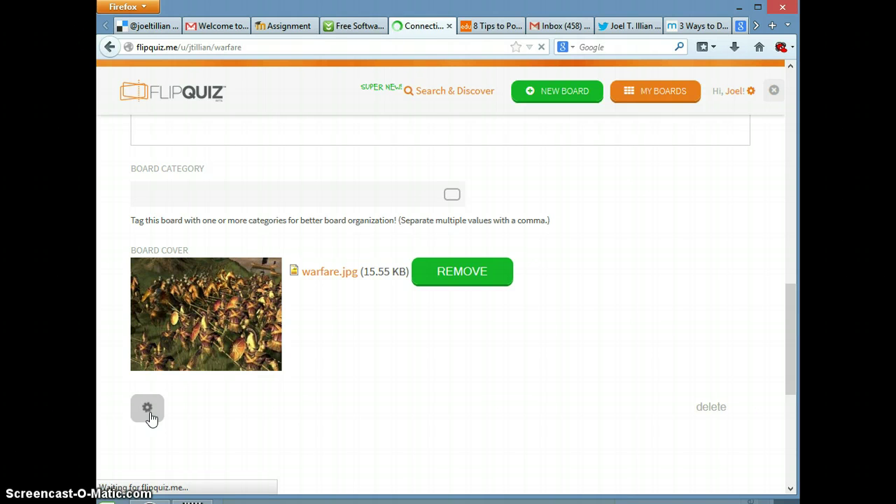
{"action": "left_click", "coordinate": [355, 409]}
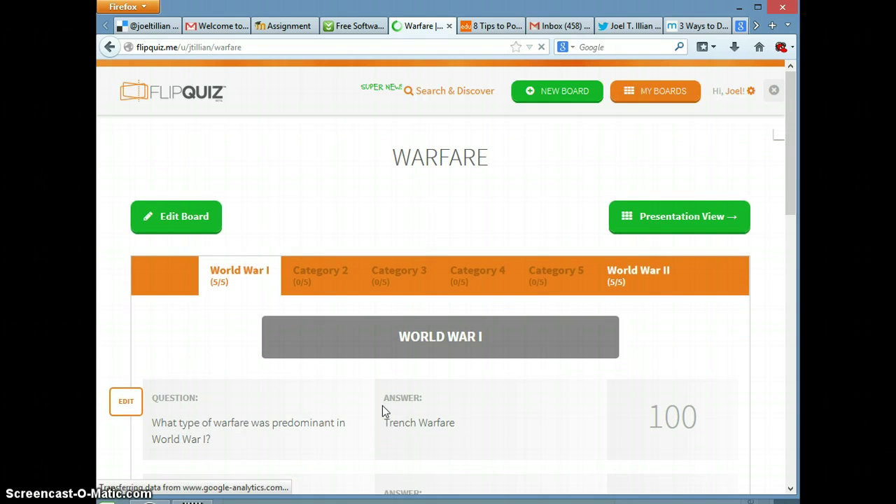
Step: Review the World War I questions, answers and point values on the saved Warfare board
{"action": "scroll", "coordinate": [382, 412], "scroll_direction": "down", "scroll_amount": 3}
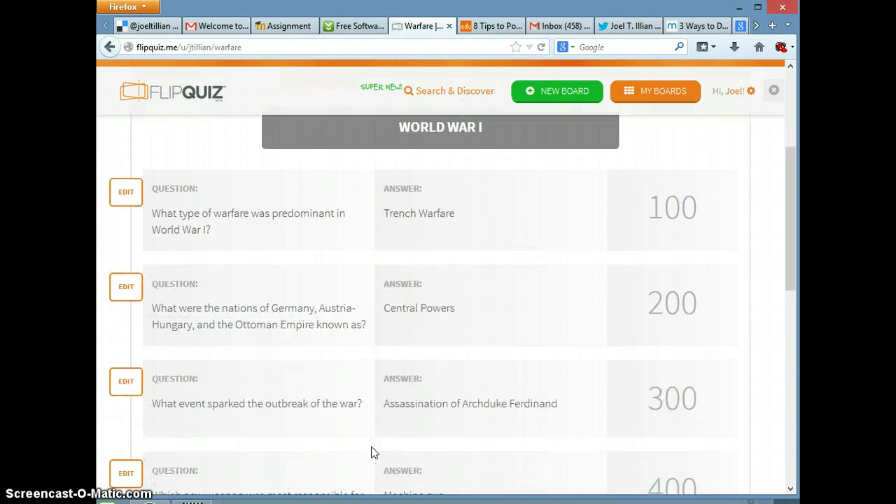
{"action": "scroll", "coordinate": [373, 453], "scroll_direction": "down", "scroll_amount": 5}
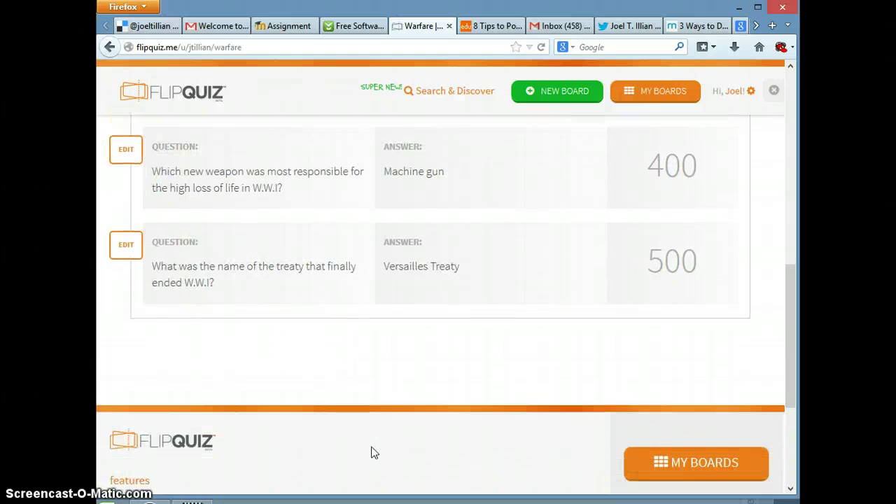
{"action": "scroll", "coordinate": [373, 453], "scroll_direction": "down", "scroll_amount": 3}
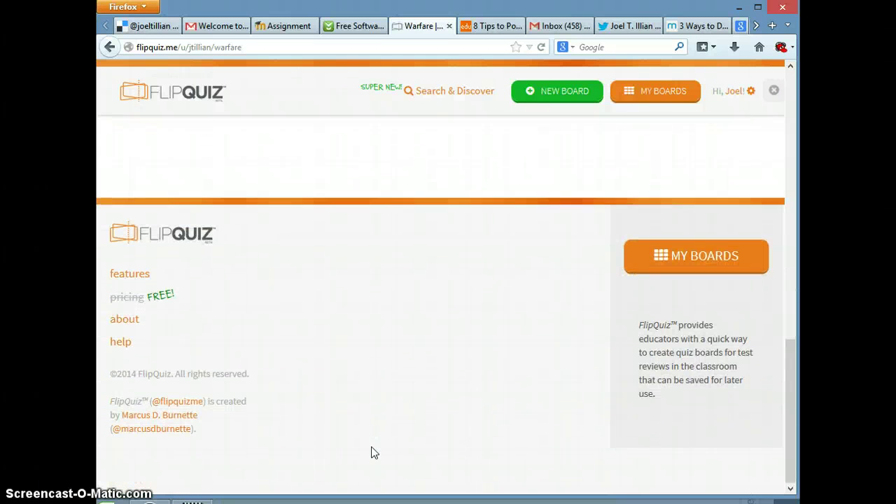
{"action": "scroll", "coordinate": [373, 453], "scroll_direction": "up", "scroll_amount": 3}
{"action": "scroll", "coordinate": [373, 453], "scroll_direction": "up", "scroll_amount": 4}
{"action": "scroll", "coordinate": [373, 452], "scroll_direction": "up", "scroll_amount": 4}
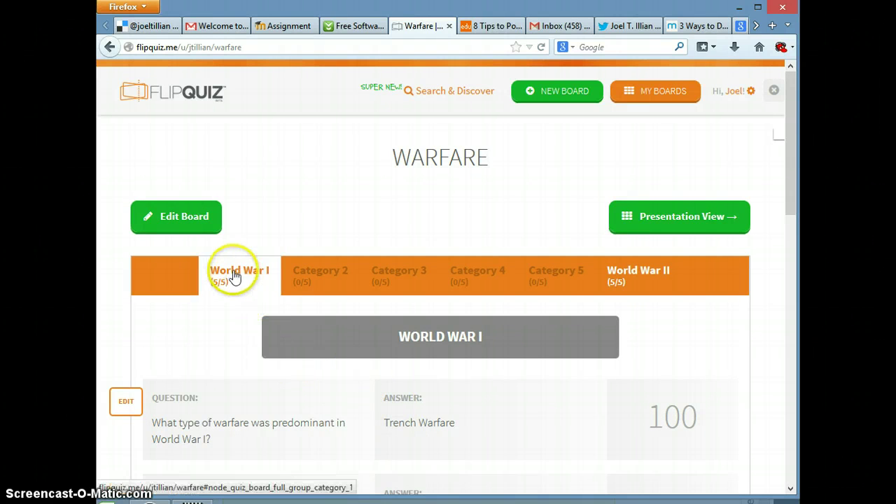
{"action": "left_click", "coordinate": [238, 294]}
{"action": "scroll", "coordinate": [238, 300], "scroll_direction": "down", "scroll_amount": 7}
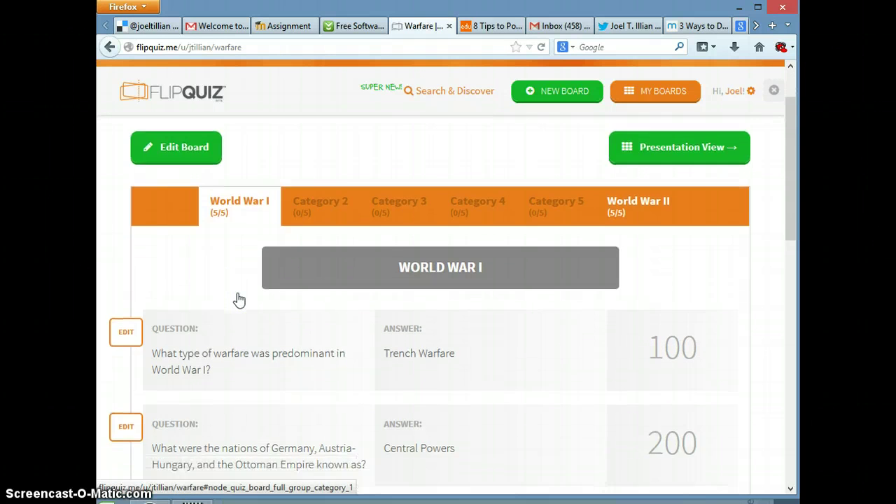
{"action": "scroll", "coordinate": [239, 300], "scroll_direction": "down", "scroll_amount": 1}
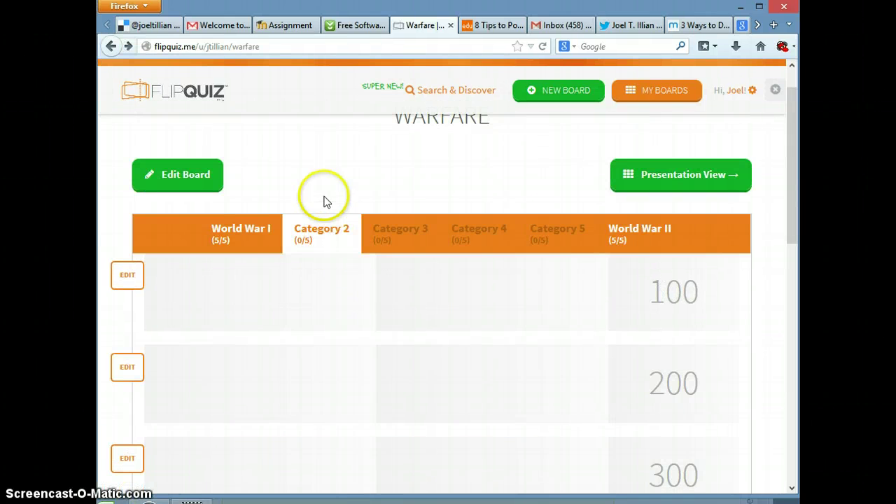
Step: Look over the Category 2 rows of the saved board and open the 100-point question for editing
{"action": "scroll", "coordinate": [280, 182], "scroll_direction": "down", "scroll_amount": 1}
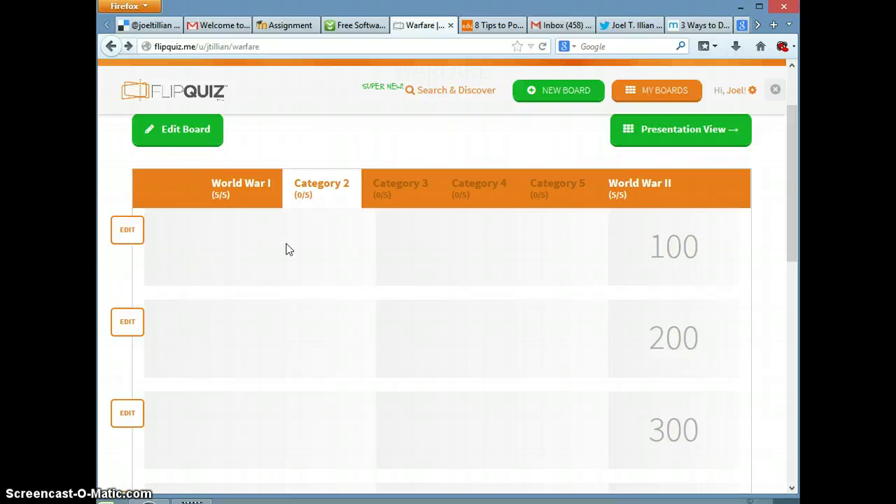
{"action": "left_click", "coordinate": [323, 183]}
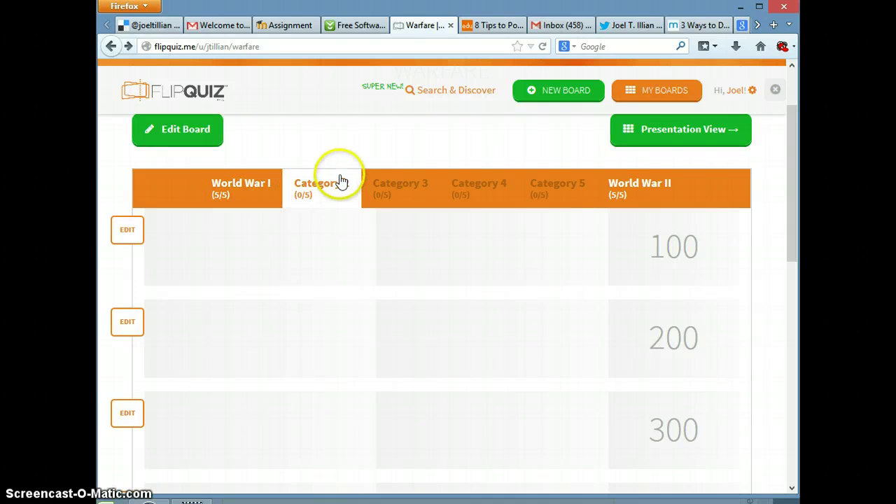
{"action": "scroll", "coordinate": [327, 242], "scroll_direction": "down", "scroll_amount": 8}
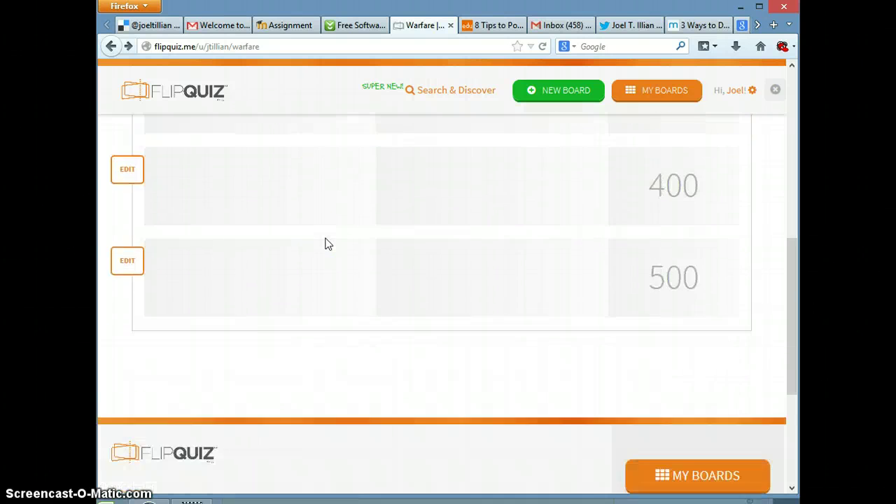
{"action": "scroll", "coordinate": [326, 242], "scroll_direction": "up", "scroll_amount": 4}
{"action": "scroll", "coordinate": [326, 243], "scroll_direction": "up", "scroll_amount": 4}
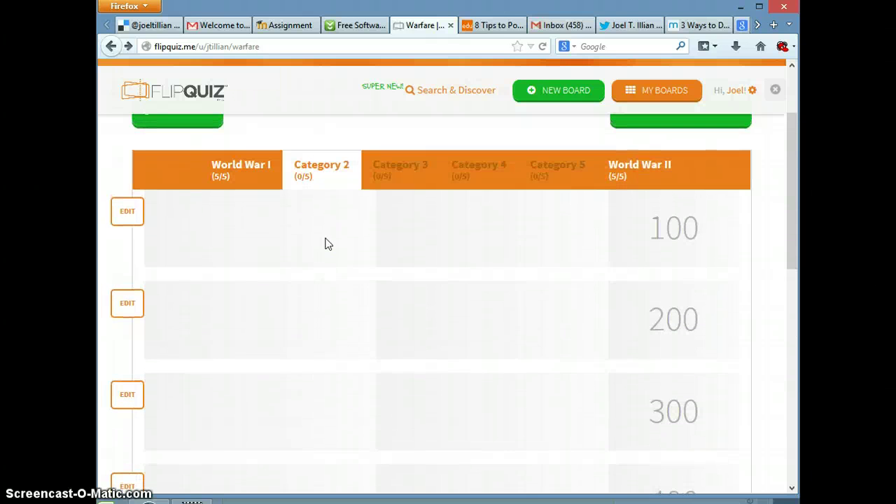
{"action": "left_click", "coordinate": [131, 242]}
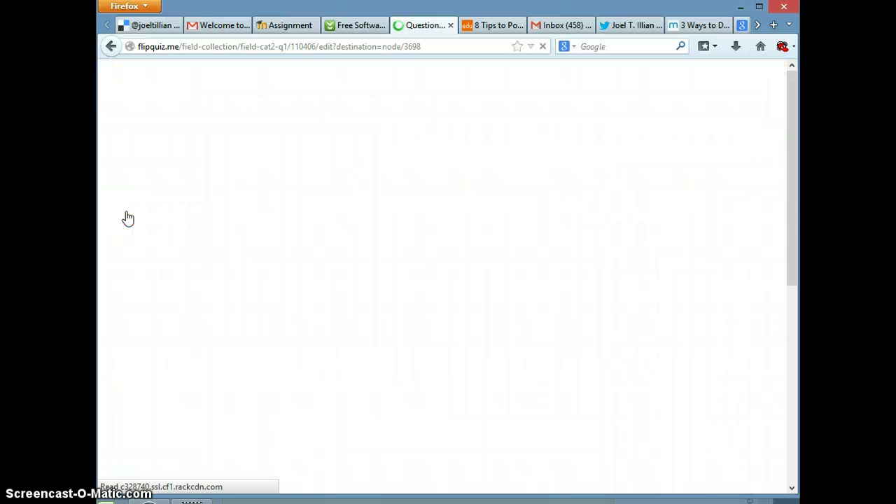
Step: Enter the question "What was the South called in the Civil War?" with the answer "Confederacy" for Category 2, Question 1
{"action": "left_click", "coordinate": [363, 270]}
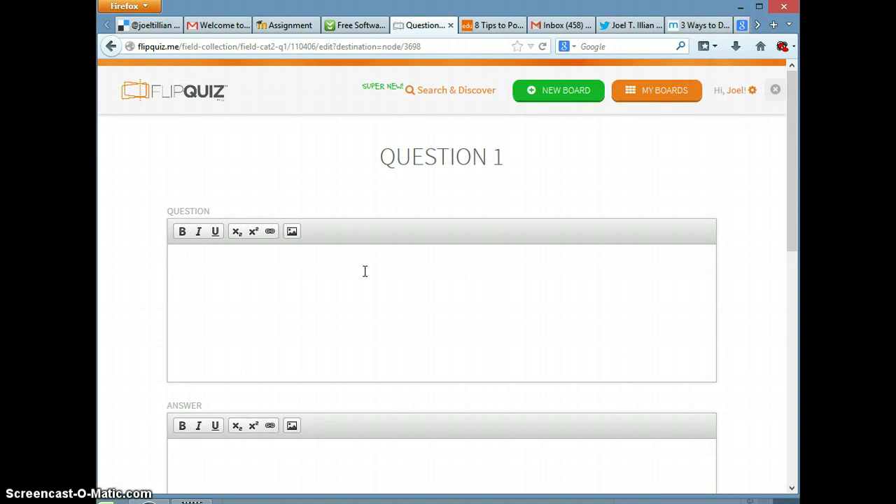
{"action": "scroll", "coordinate": [365, 271], "scroll_direction": "down", "scroll_amount": 5}
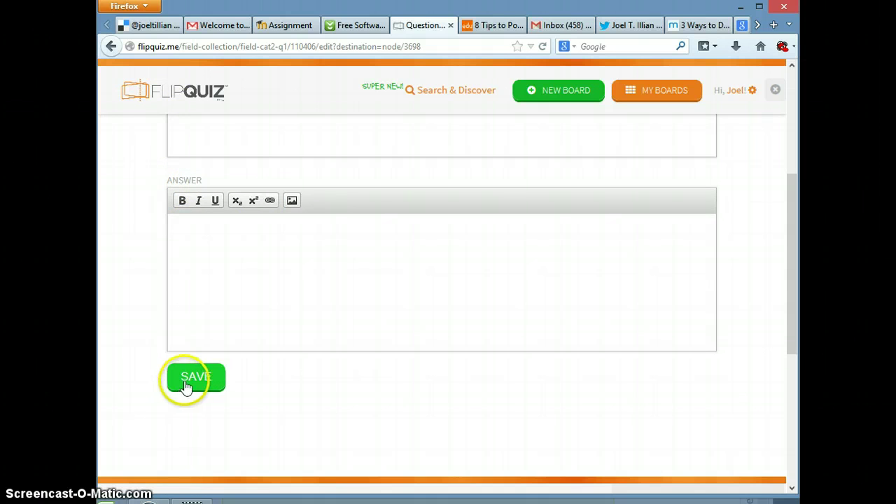
{"action": "scroll", "coordinate": [400, 271], "scroll_direction": "up", "scroll_amount": 2}
{"action": "scroll", "coordinate": [399, 272], "scroll_direction": "up", "scroll_amount": 3}
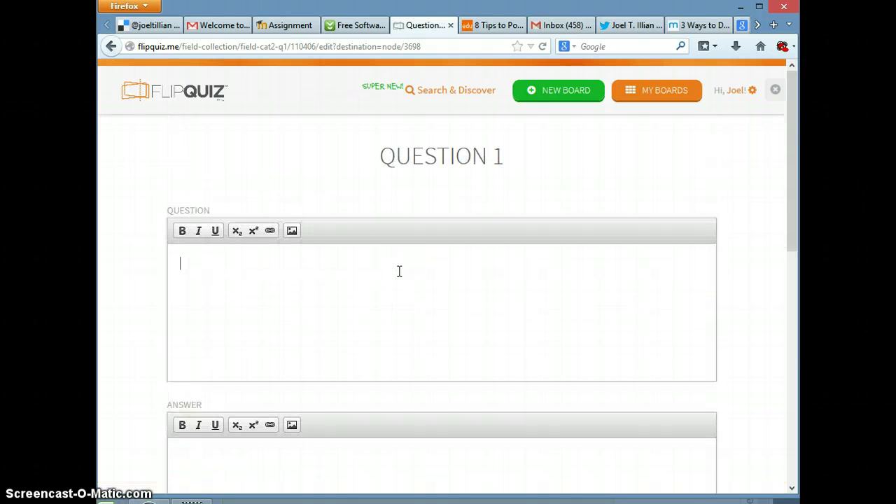
{"action": "left_click", "coordinate": [286, 271]}
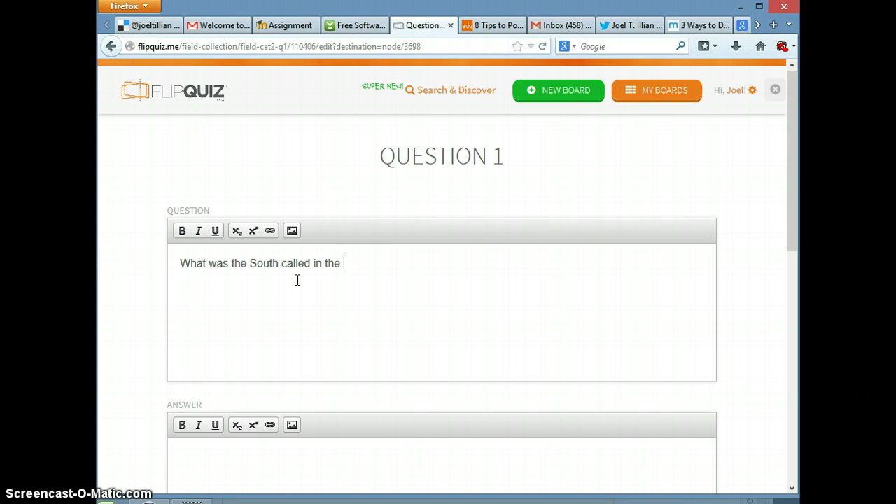
{"action": "left_click", "coordinate": [299, 472]}
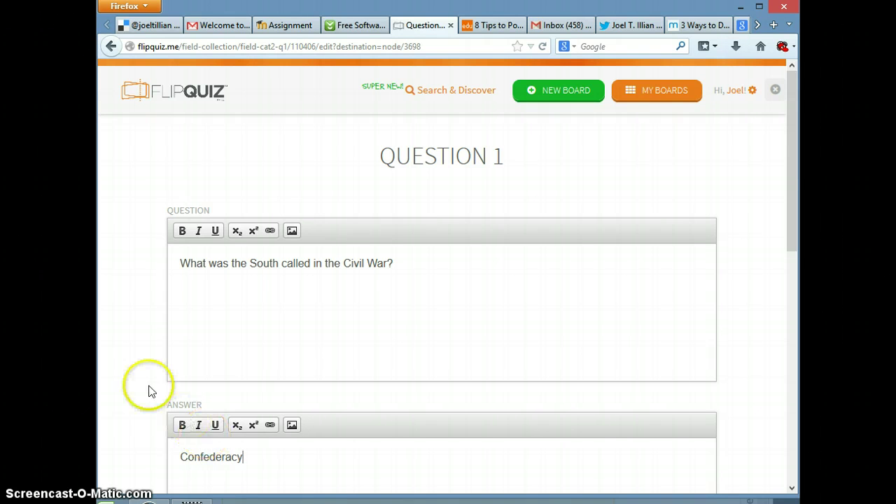
Step: Save the edited Category 2 question and review the Category 2 rows on the saved Warfare board
{"action": "scroll", "coordinate": [149, 391], "scroll_direction": "down", "scroll_amount": 5}
{"action": "left_click", "coordinate": [193, 346]}
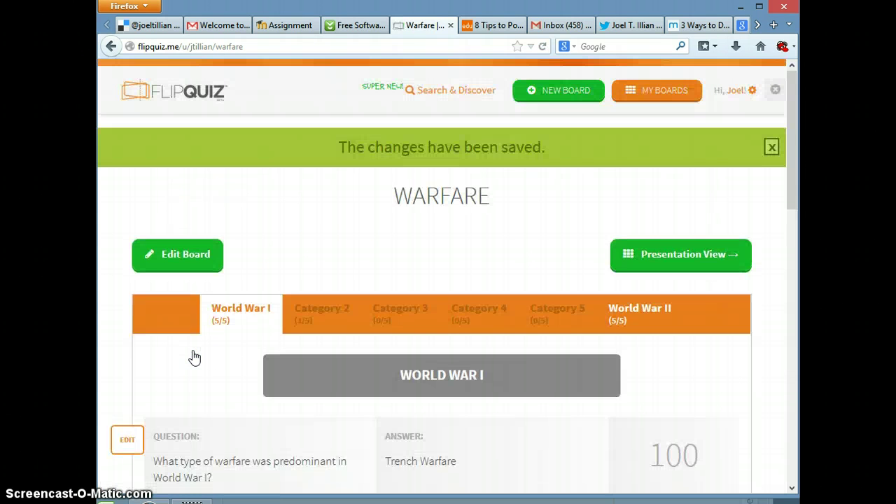
{"action": "scroll", "coordinate": [300, 236], "scroll_direction": "down", "scroll_amount": 2}
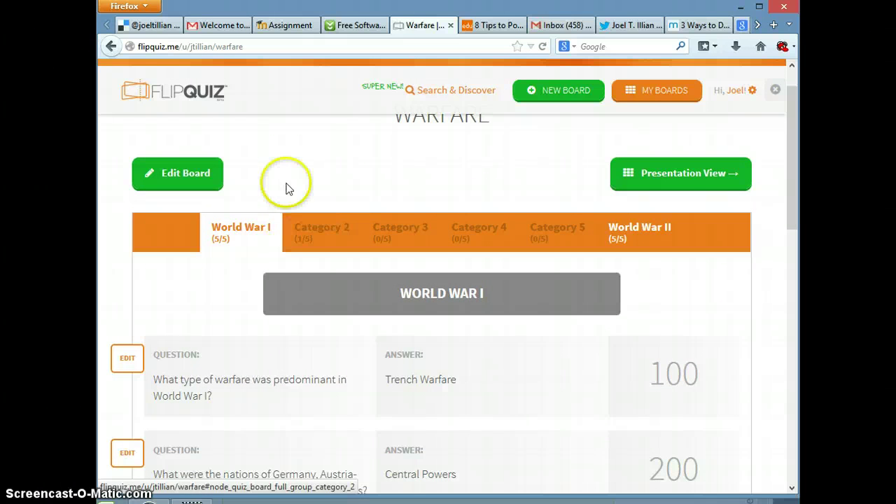
{"action": "scroll", "coordinate": [297, 175], "scroll_direction": "down", "scroll_amount": 4}
{"action": "scroll", "coordinate": [297, 176], "scroll_direction": "down", "scroll_amount": 1}
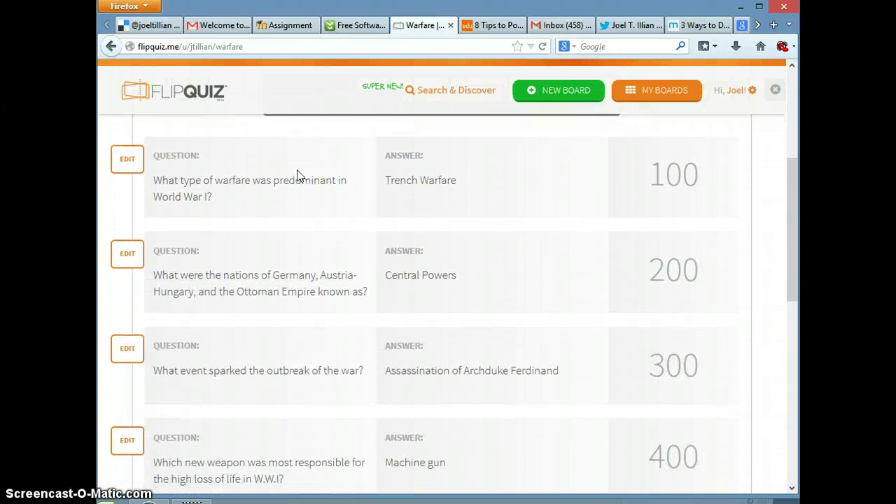
{"action": "scroll", "coordinate": [296, 176], "scroll_direction": "up", "scroll_amount": 5}
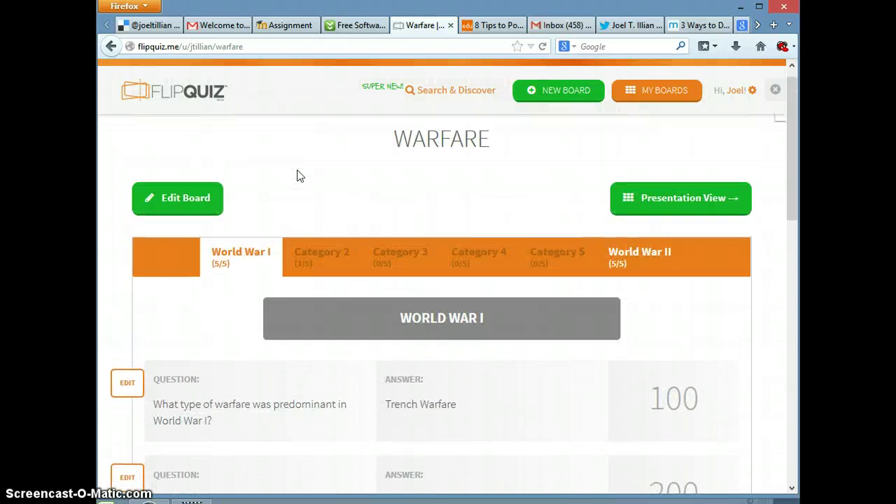
{"action": "left_click", "coordinate": [331, 253]}
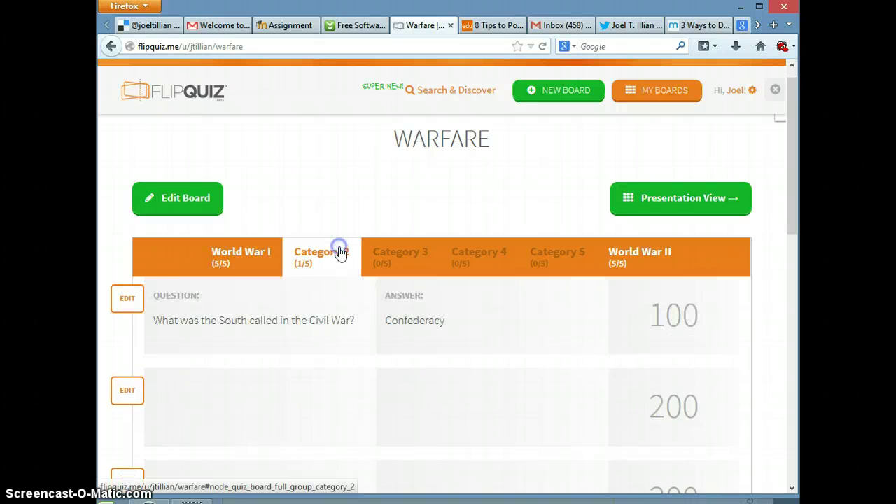
{"action": "scroll", "coordinate": [331, 198], "scroll_direction": "down", "scroll_amount": 1}
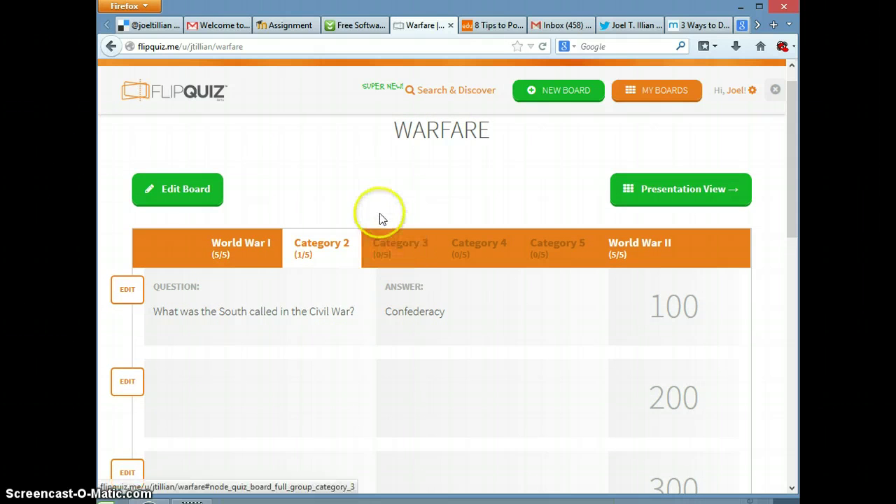
{"action": "scroll", "coordinate": [352, 167], "scroll_direction": "down", "scroll_amount": 2}
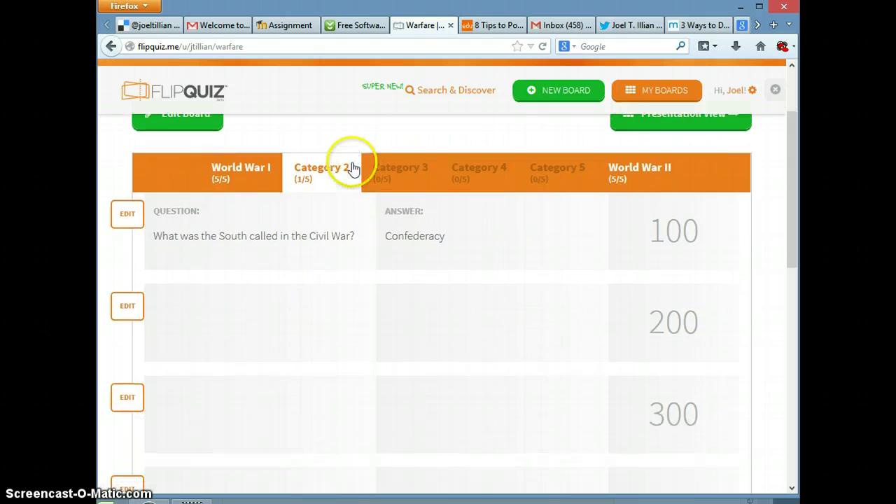
{"action": "scroll", "coordinate": [352, 168], "scroll_direction": "down", "scroll_amount": 10}
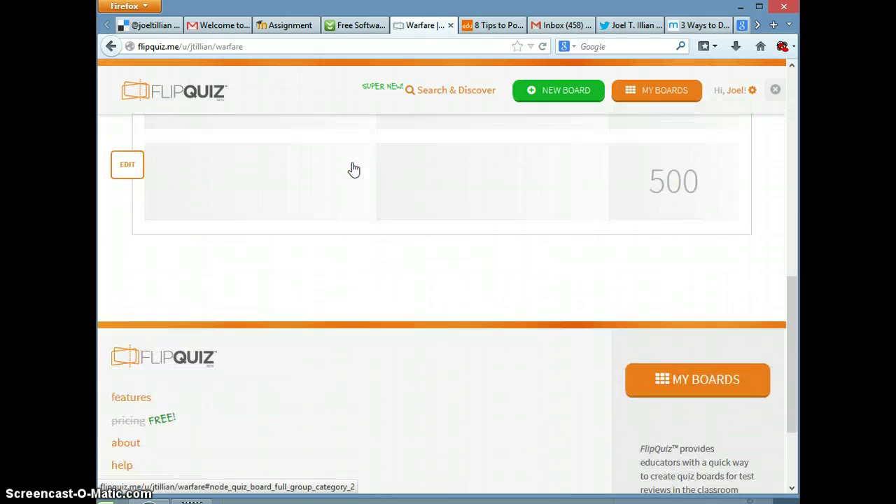
{"action": "scroll", "coordinate": [352, 168], "scroll_direction": "up", "scroll_amount": 13}
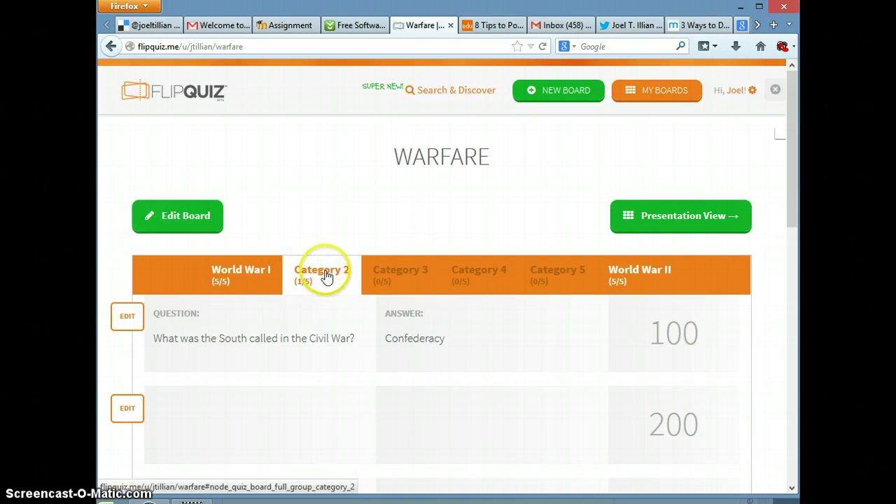
Step: Open the Warfare board for editing and examine the category, question and answer fields of Category 2
{"action": "left_click", "coordinate": [211, 221]}
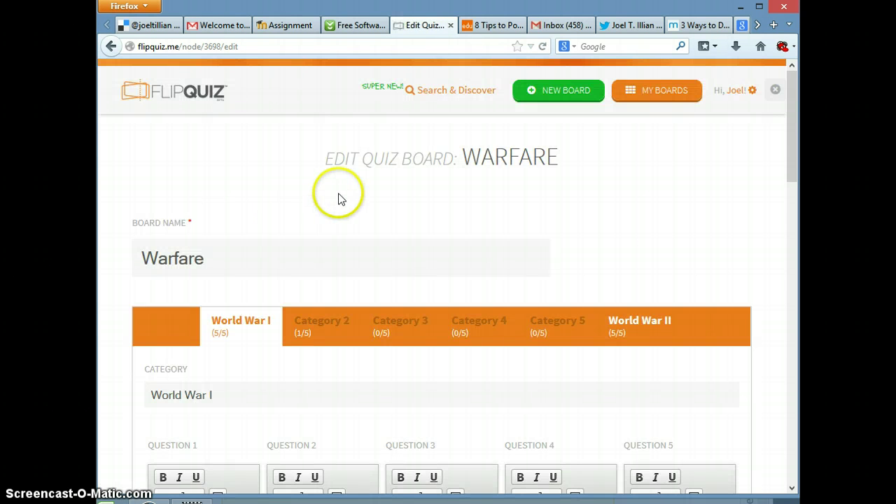
{"action": "scroll", "coordinate": [340, 195], "scroll_direction": "down", "scroll_amount": 5}
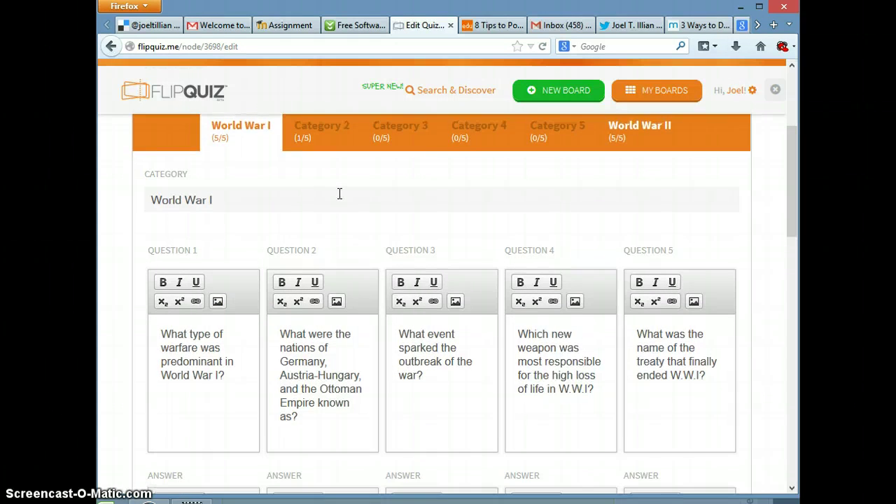
{"action": "left_click", "coordinate": [324, 136]}
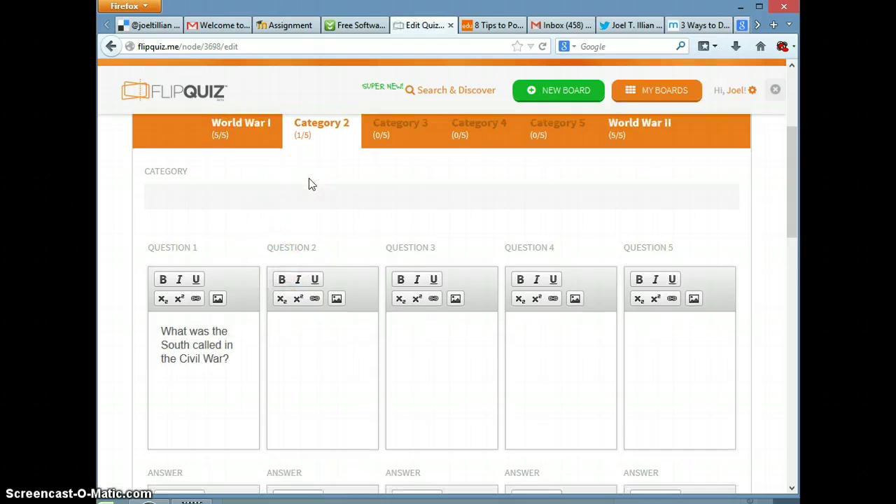
{"action": "scroll", "coordinate": [308, 184], "scroll_direction": "down", "scroll_amount": 3}
{"action": "scroll", "coordinate": [235, 410], "scroll_direction": "up", "scroll_amount": 4}
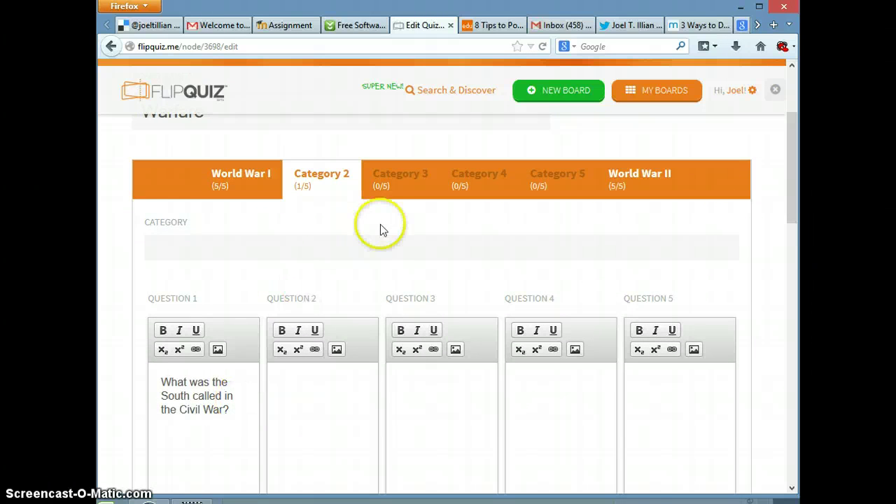
{"action": "scroll", "coordinate": [386, 221], "scroll_direction": "up", "scroll_amount": 2}
{"action": "scroll", "coordinate": [387, 221], "scroll_direction": "down", "scroll_amount": 3}
{"action": "scroll", "coordinate": [387, 221], "scroll_direction": "down", "scroll_amount": 1}
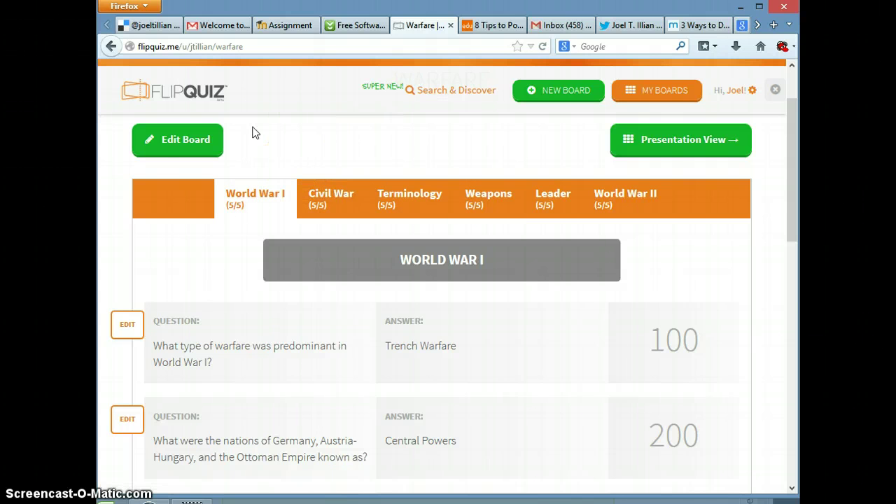
Step: Edit the Warfare board to set its board category to "warfare, history, social studies" and save the board
{"action": "left_click", "coordinate": [177, 150]}
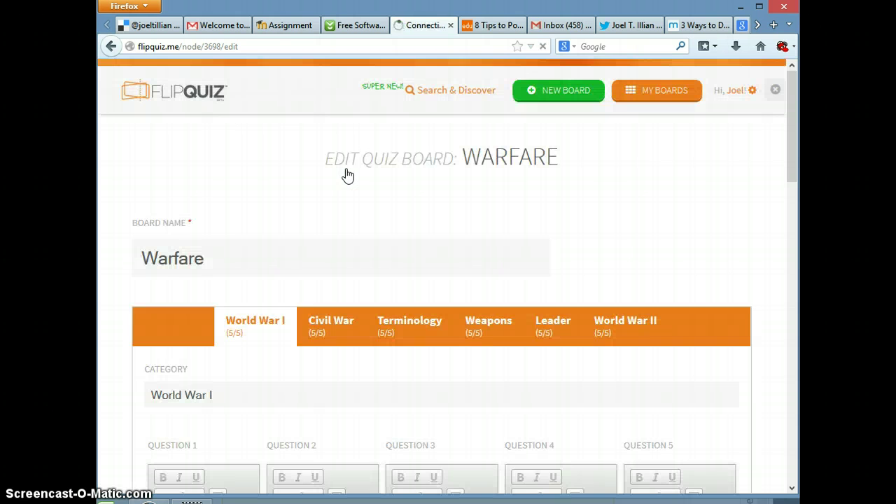
{"action": "right_click", "coordinate": [227, 201]}
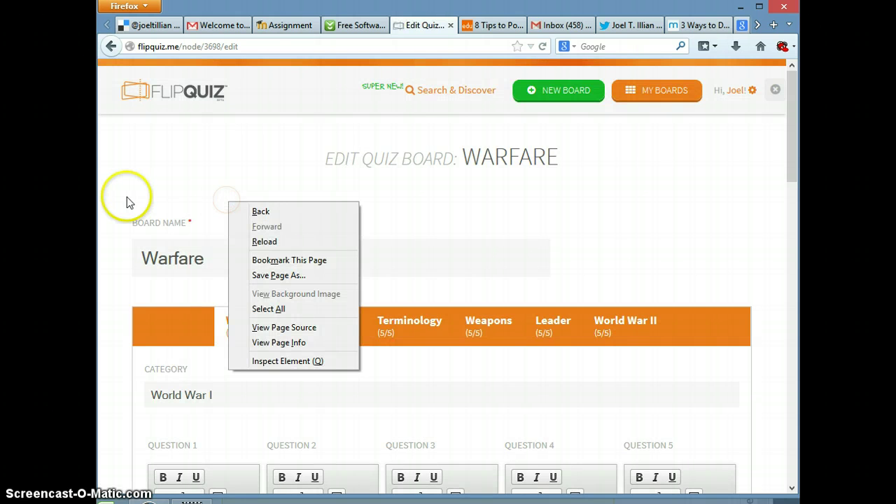
{"action": "left_click", "coordinate": [126, 202]}
{"action": "scroll", "coordinate": [126, 203], "scroll_direction": "down", "scroll_amount": 9}
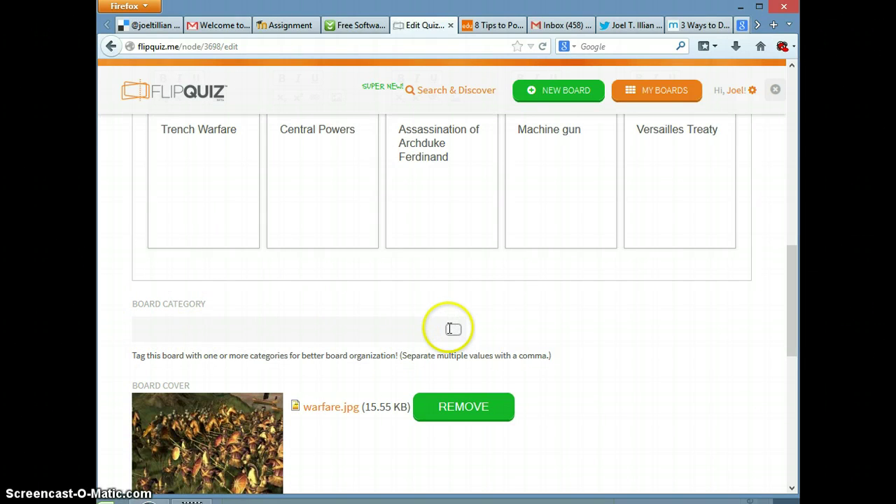
{"action": "left_click", "coordinate": [143, 337]}
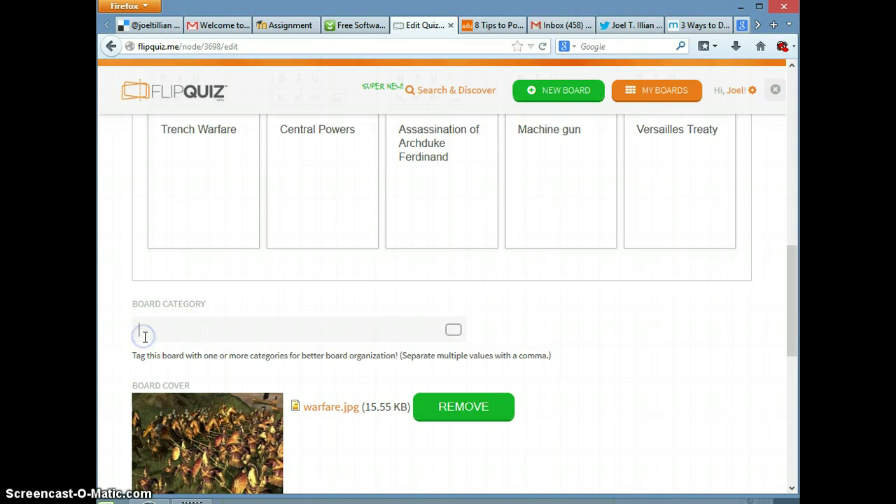
{"action": "type", "text": "warfare,"}
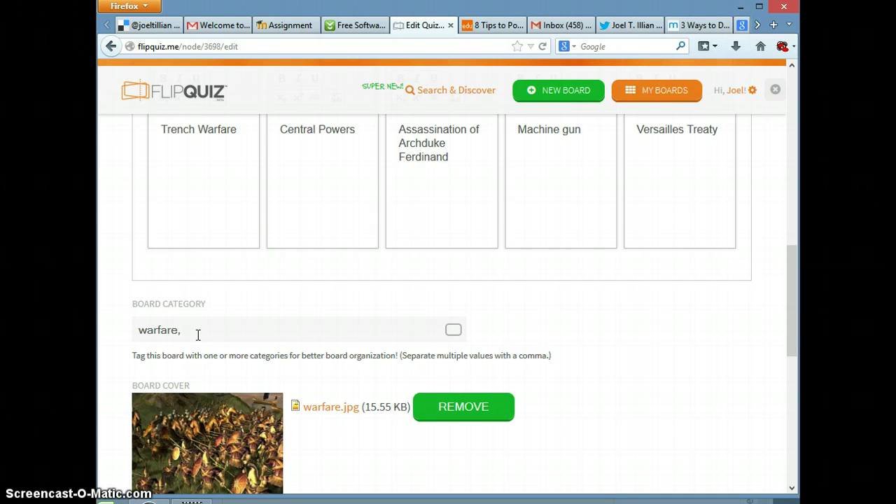
{"action": "type", "text": "history, social studies"}
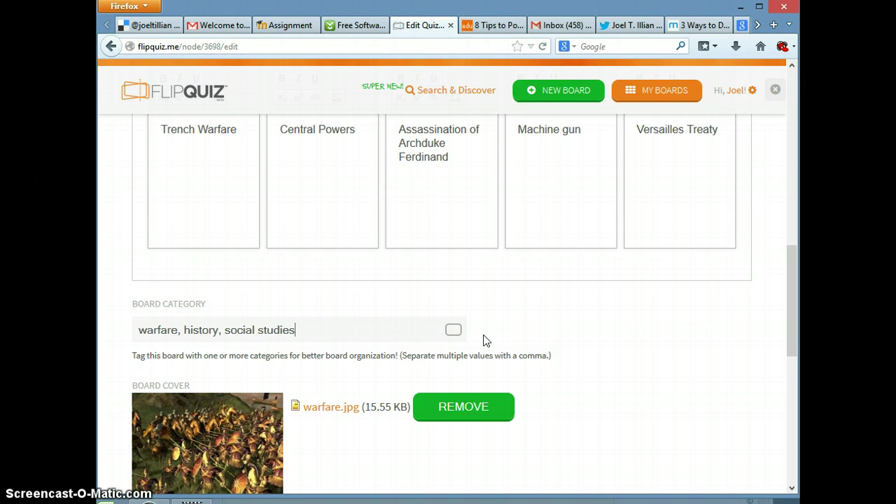
{"action": "scroll", "coordinate": [484, 341], "scroll_direction": "down", "scroll_amount": 4}
{"action": "left_click", "coordinate": [319, 403]}
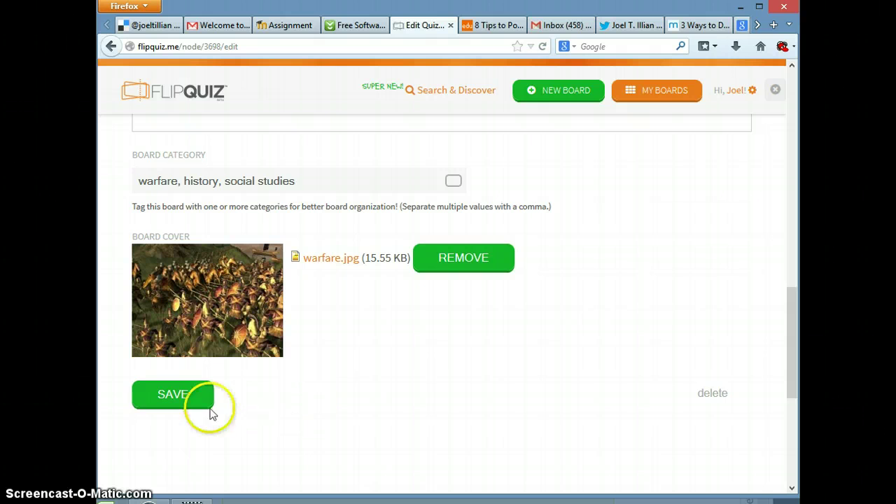
{"action": "left_click", "coordinate": [188, 396]}
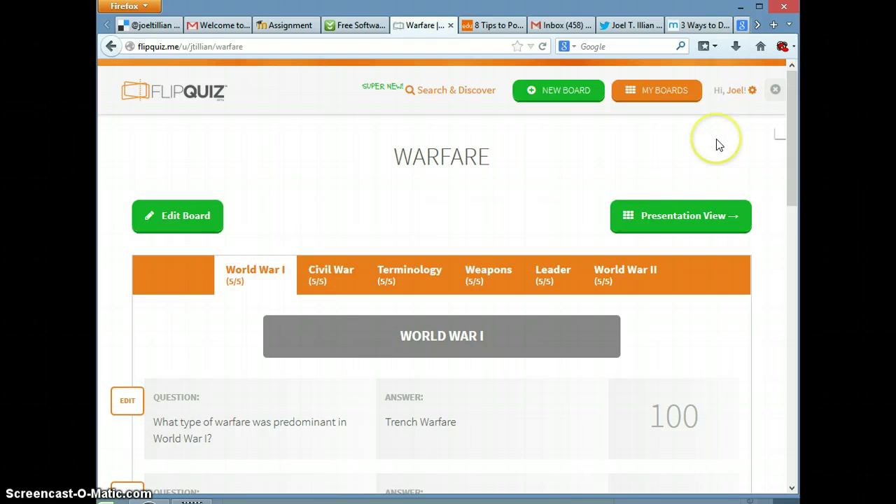
Step: Look over the saved World War I category and open the Warfare board in Presentation View
{"action": "scroll", "coordinate": [537, 179], "scroll_direction": "down", "scroll_amount": 1}
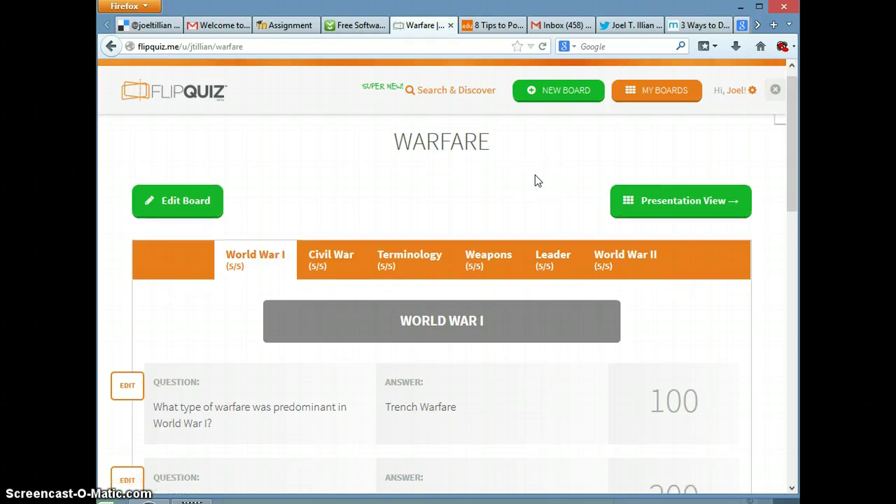
{"action": "scroll", "coordinate": [734, 154], "scroll_direction": "down", "scroll_amount": 3}
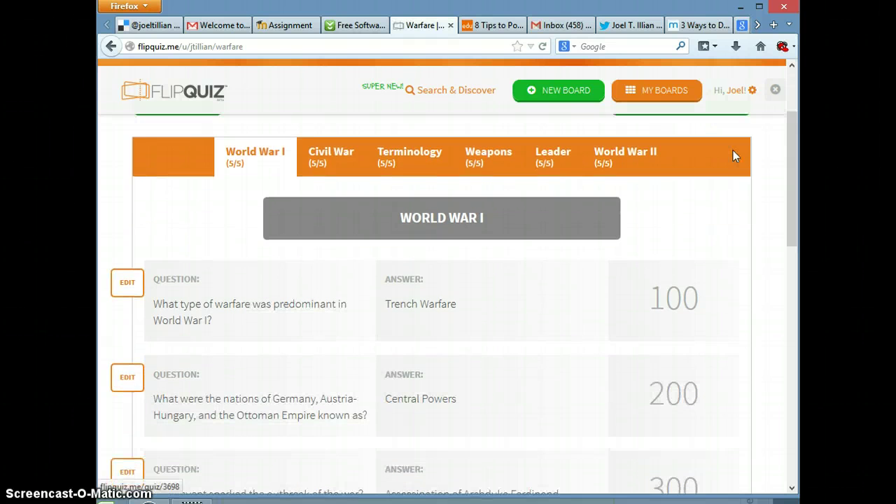
{"action": "scroll", "coordinate": [734, 156], "scroll_direction": "up", "scroll_amount": 3}
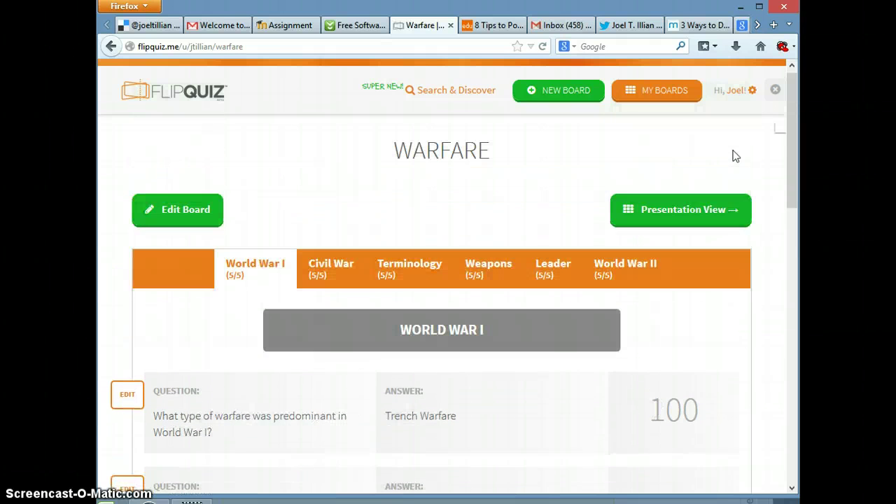
{"action": "left_click", "coordinate": [691, 228]}
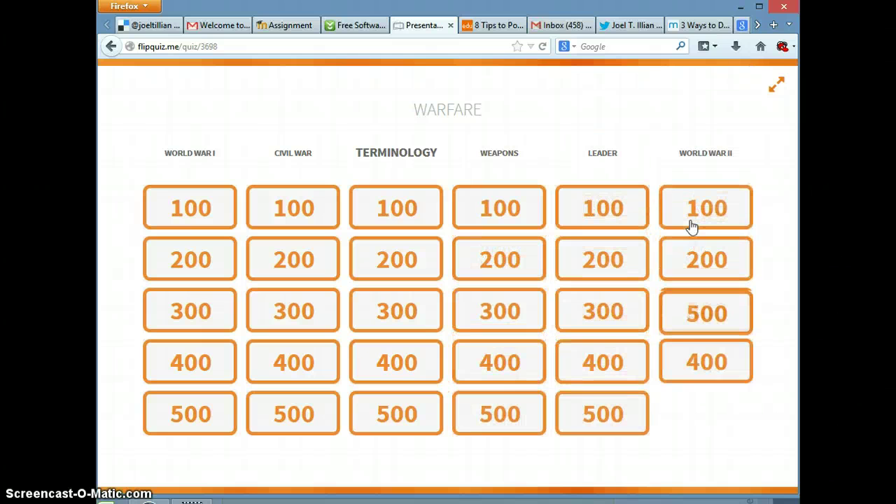
{"action": "left_click", "coordinate": [252, 104]}
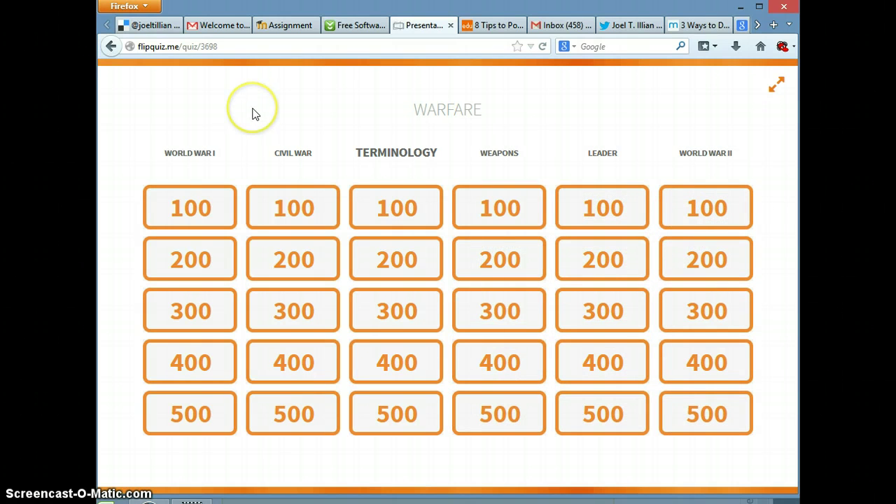
Step: Open the 100-point Terminology question, reveal its answer and close the card
{"action": "left_click", "coordinate": [386, 222]}
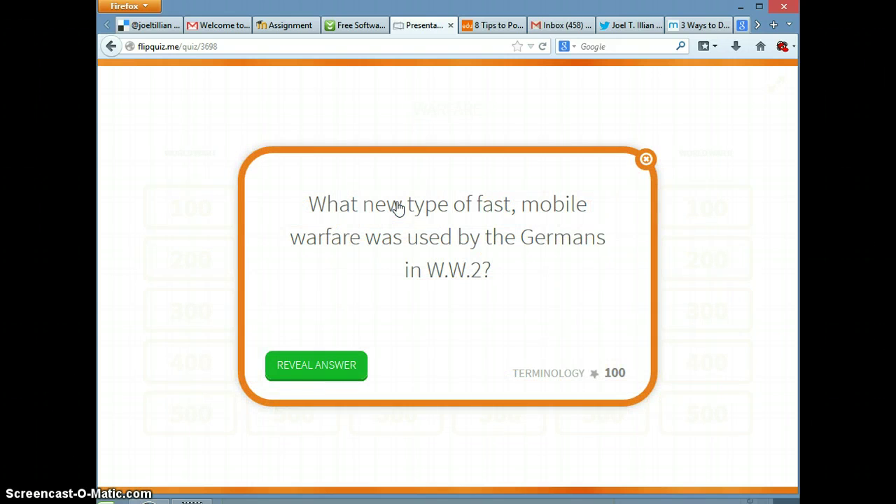
{"action": "left_click", "coordinate": [297, 374]}
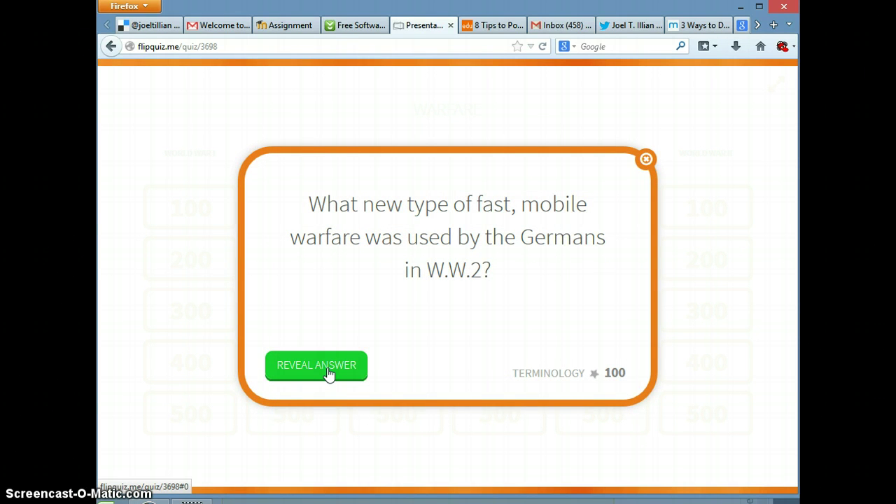
{"action": "left_click", "coordinate": [329, 375]}
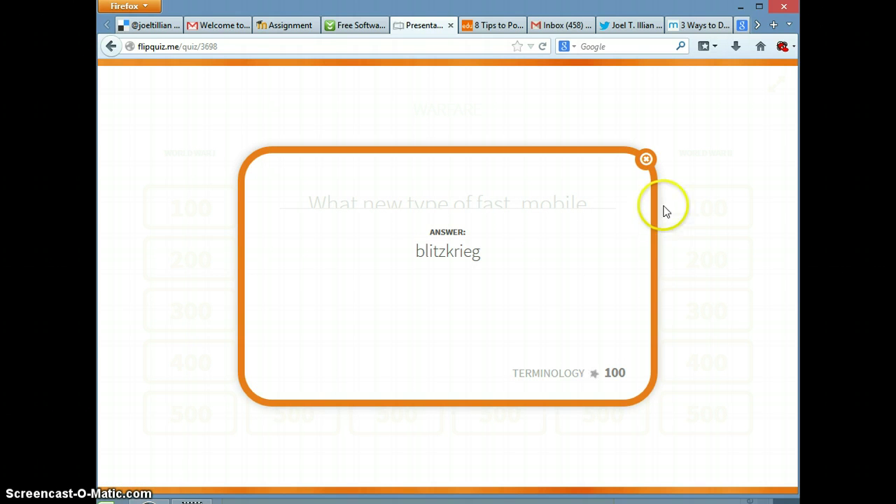
{"action": "left_click", "coordinate": [646, 162]}
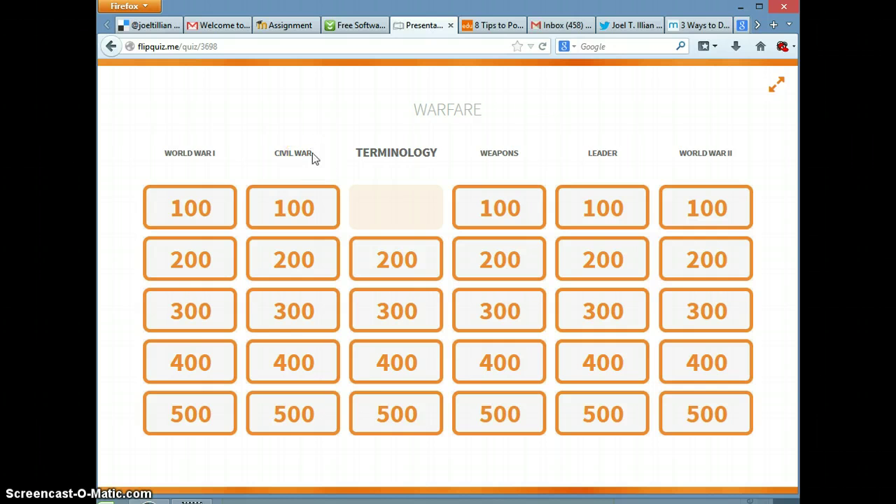
Step: Open the 200-point Terminology question, reveal its answer and close the card
{"action": "left_click", "coordinate": [409, 261]}
{"action": "left_click", "coordinate": [409, 261]}
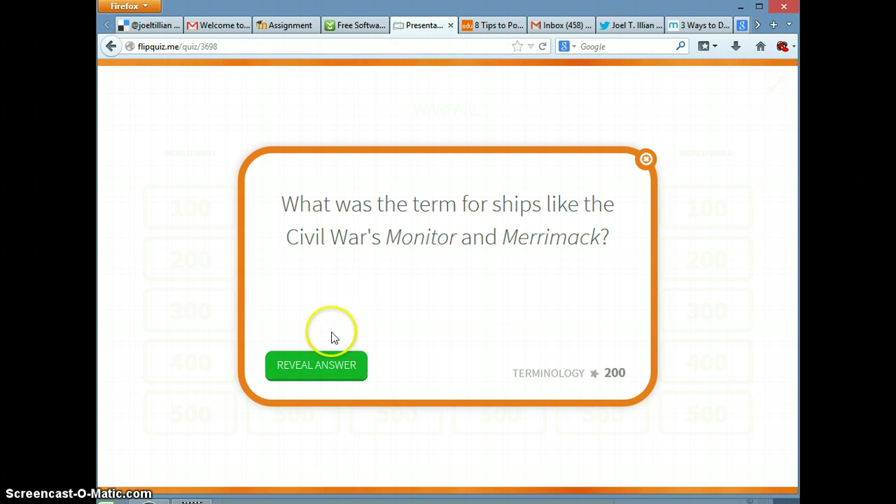
{"action": "left_click", "coordinate": [326, 371]}
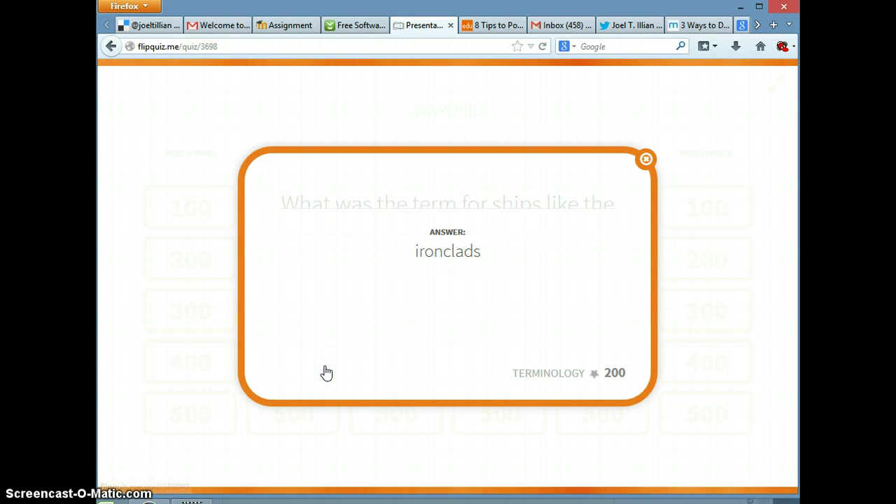
{"action": "left_click", "coordinate": [647, 161]}
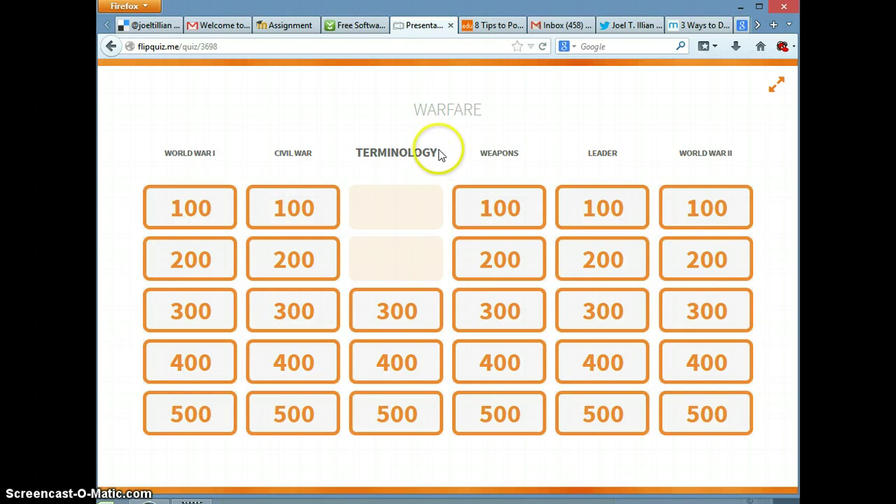
Step: Compare the text size of the Terminology, Weapons and Civil War category headings on the presented board
{"action": "left_click_drag", "start_coordinate": [437, 153], "coordinate": [360, 147]}
{"action": "left_click", "coordinate": [484, 148]}
{"action": "left_click_drag", "start_coordinate": [484, 148], "coordinate": [530, 150]}
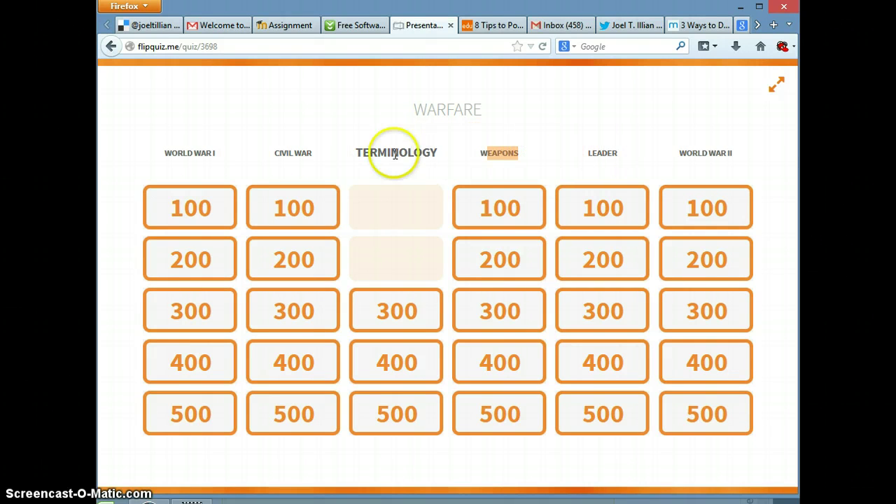
{"action": "left_click", "coordinate": [309, 149]}
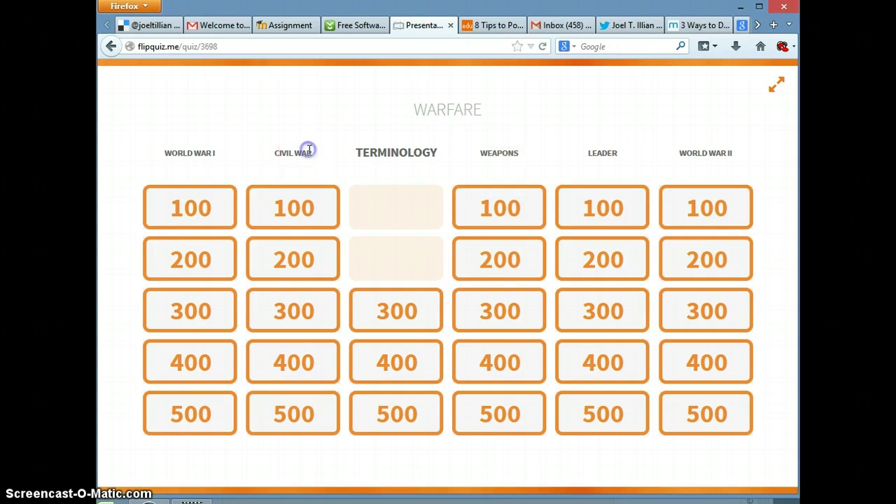
Step: Display the presented quiz board in full screen, allow fullscreen for flipquiz.me, and return to the normal window view
{"action": "left_click", "coordinate": [777, 82]}
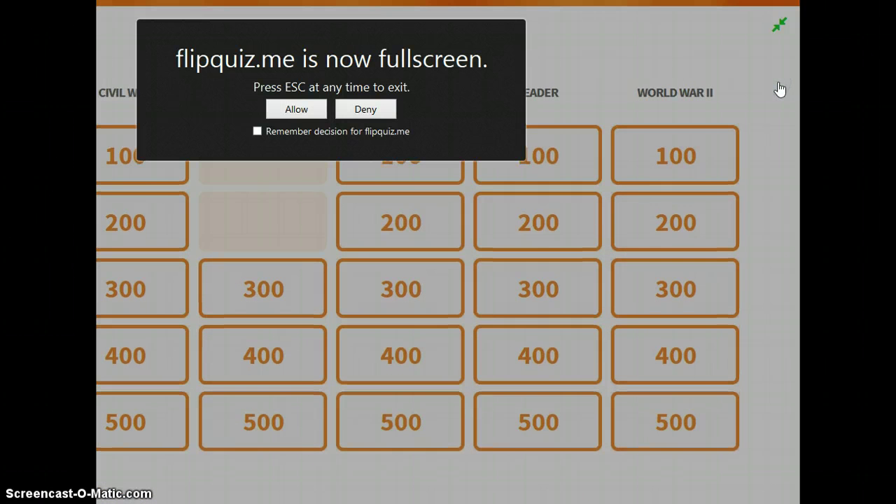
{"action": "left_click", "coordinate": [303, 114]}
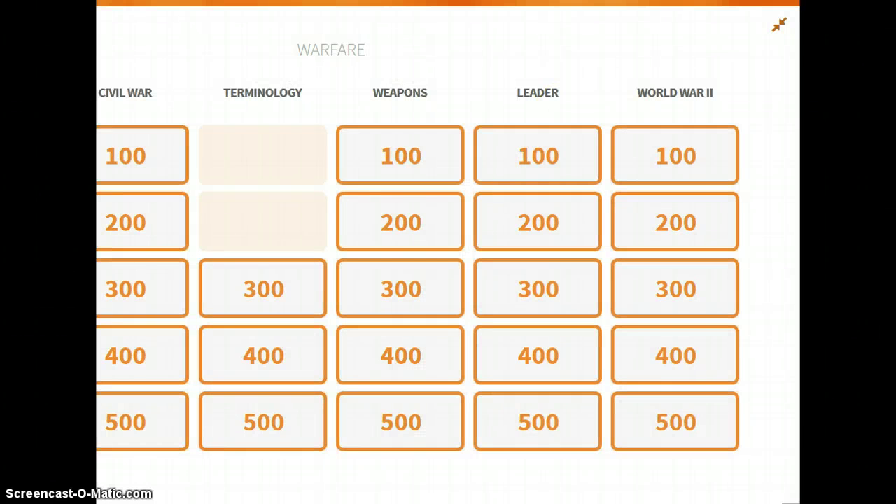
{"action": "left_click", "coordinate": [778, 25]}
{"action": "left_click", "coordinate": [412, 95]}
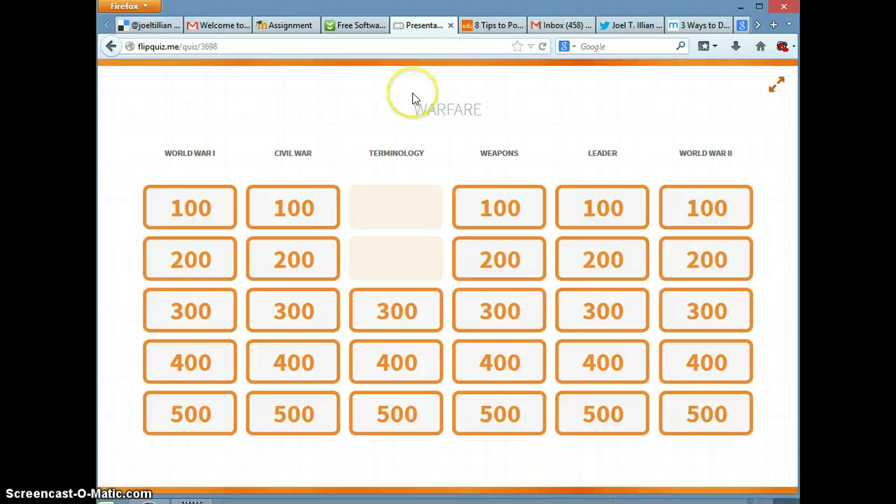